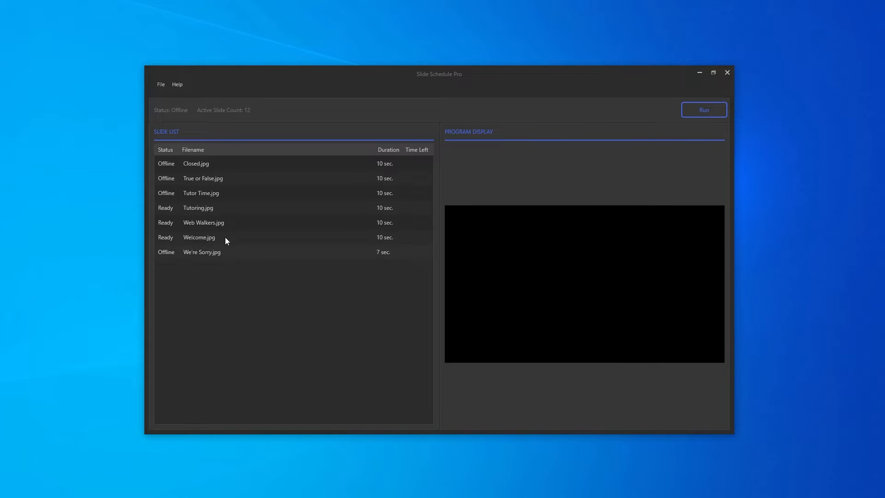
Step: Enable save revisioning in the program settings, with the Demo Slides folder window placed beside the program window
click(162, 84)
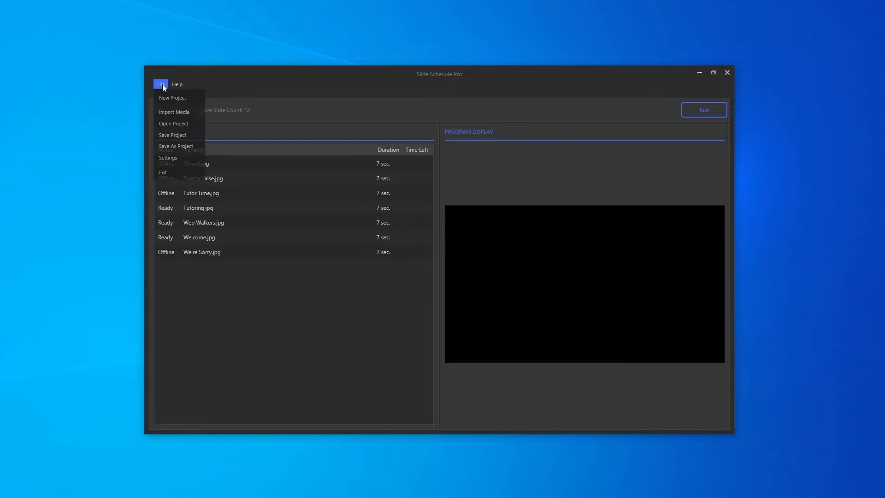
click(189, 158)
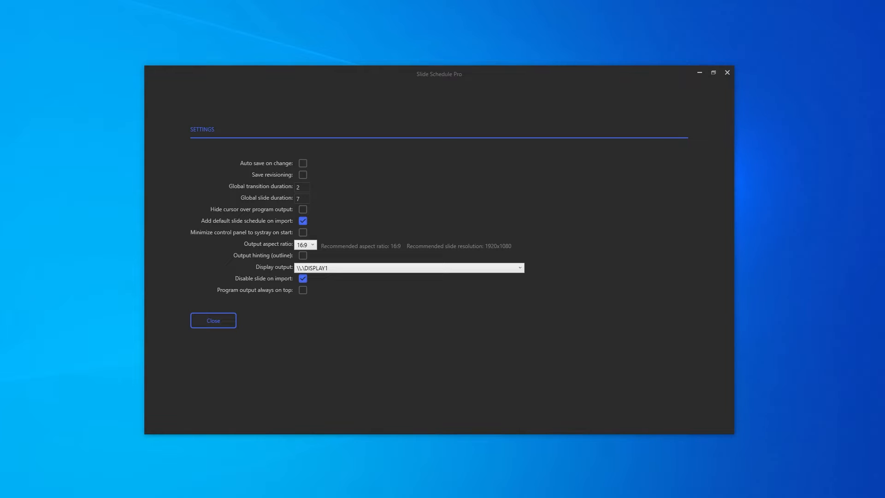
drag(0, 218, 261, 192)
drag(406, 75, 500, 69)
drag(137, 186, 135, 152)
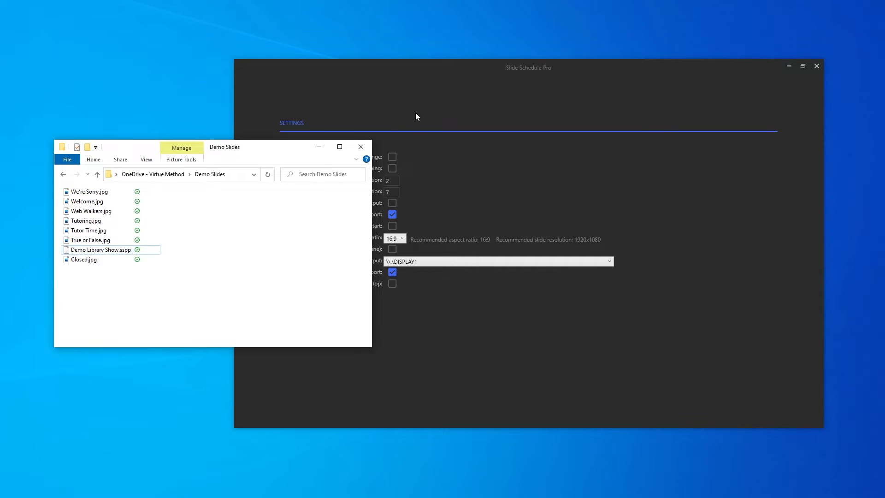
click(399, 142)
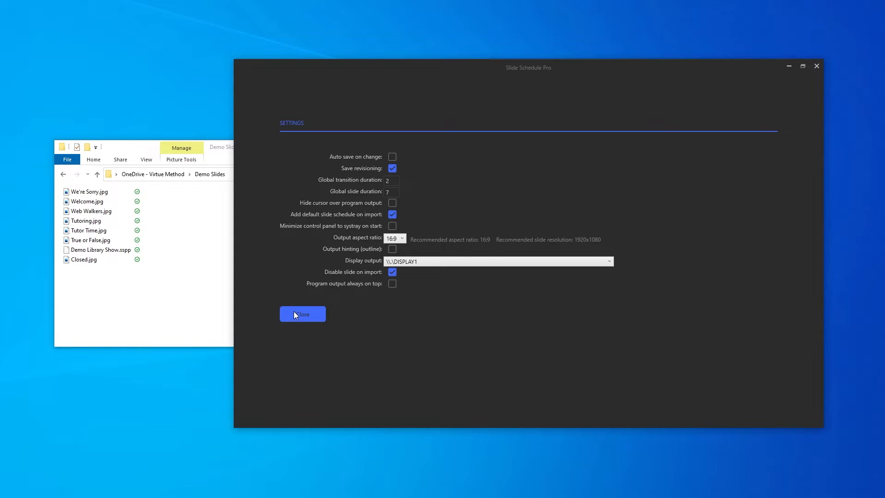
click(312, 314)
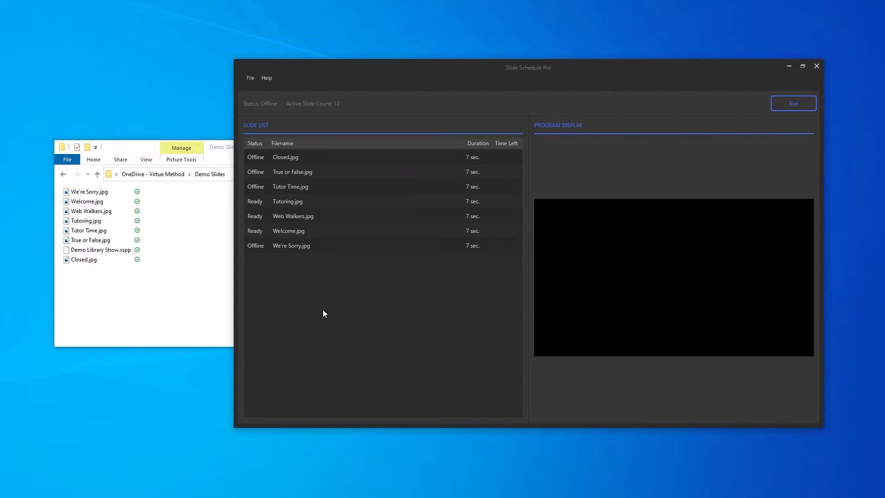
Step: Disable the We're Sorry.jpg slide in its slide settings
click(295, 247)
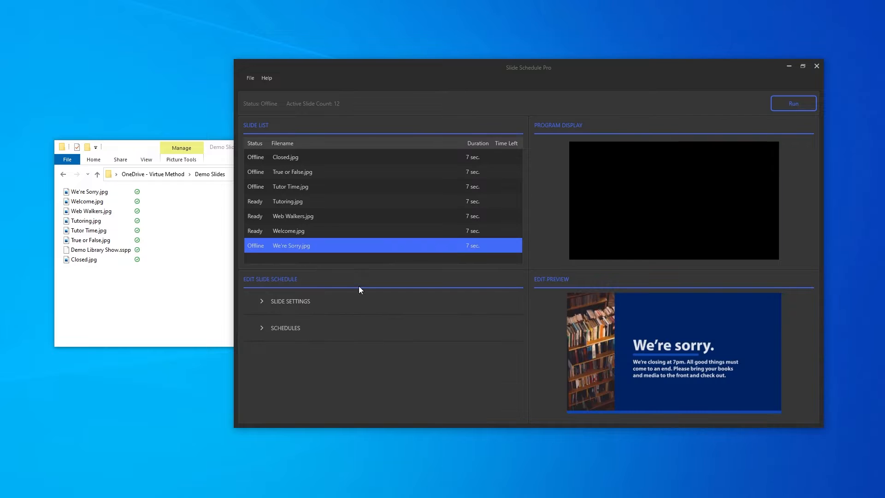
click(325, 328)
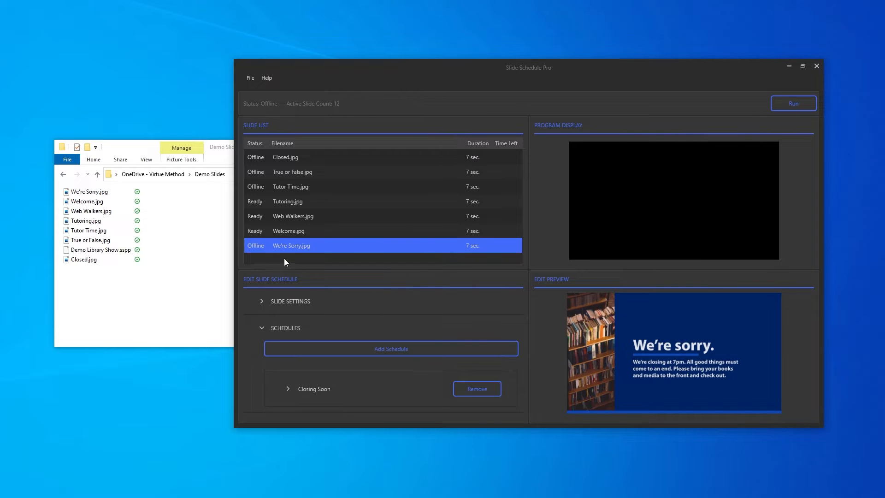
click(303, 305)
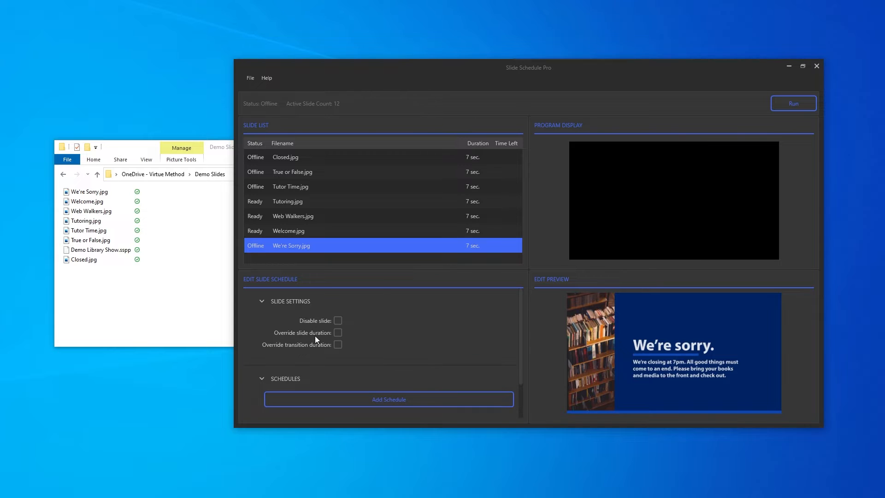
click(336, 322)
drag(551, 68, 549, 74)
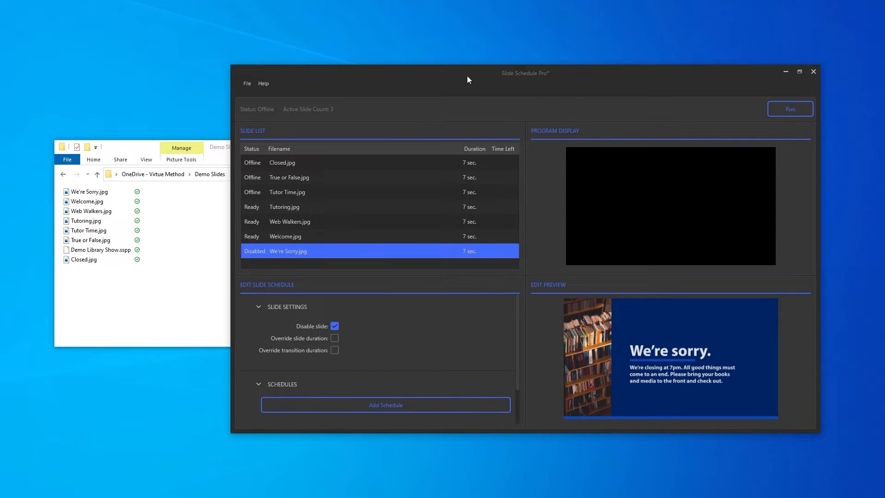
drag(465, 73, 485, 65)
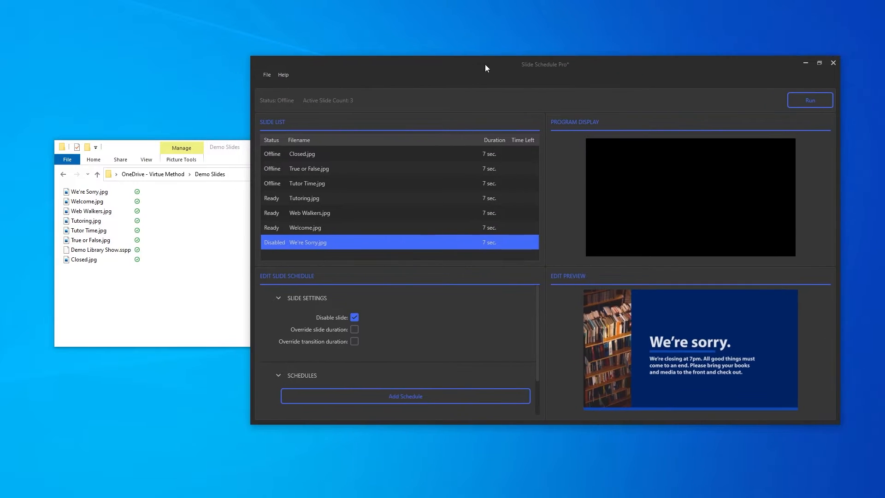
Step: Save the project and check the Demo Slides folder for a saved revision file
click(266, 74)
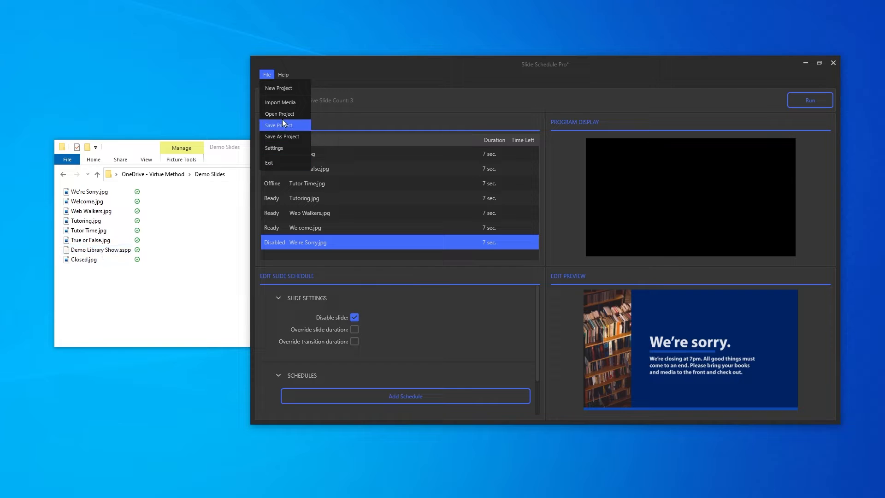
click(278, 126)
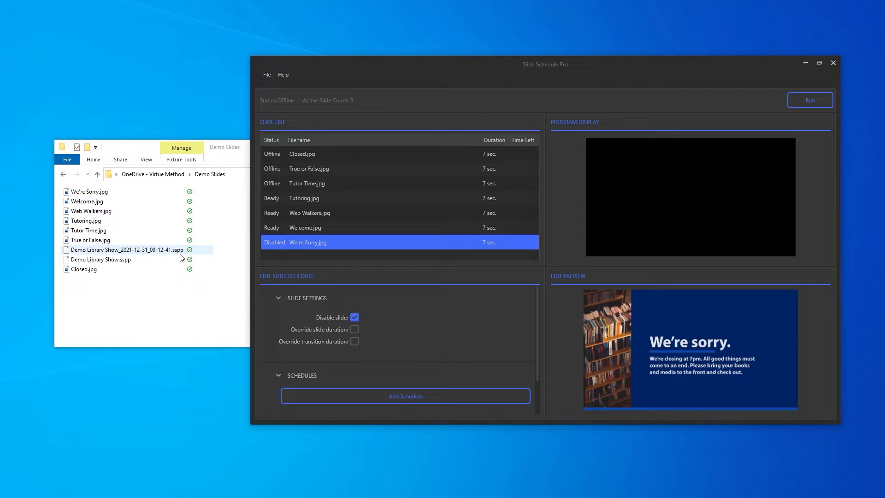
click(145, 259)
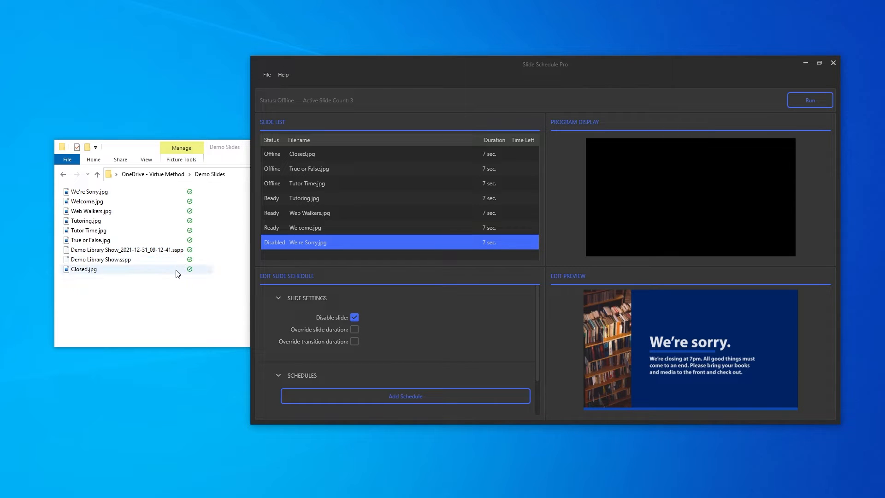
Step: Re-enable the We're Sorry.jpg slide and save the project again
click(354, 318)
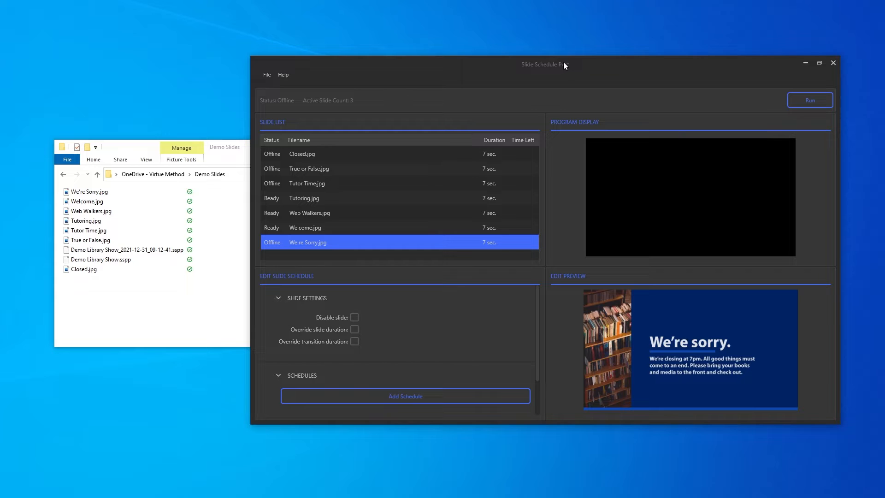
click(267, 74)
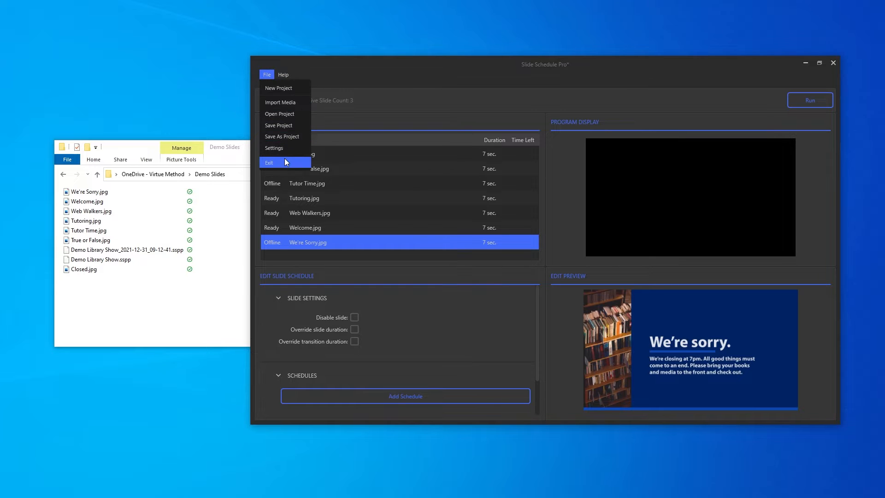
click(292, 126)
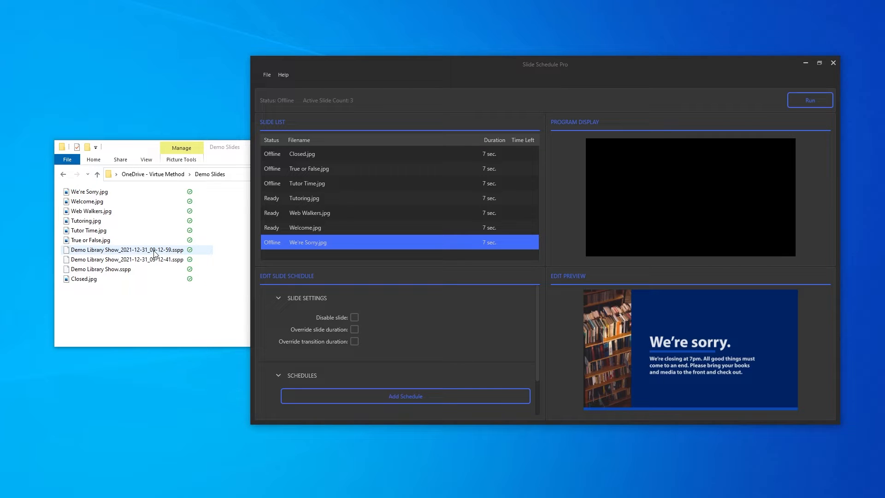
Step: Enable auto save on change in the program settings
click(269, 75)
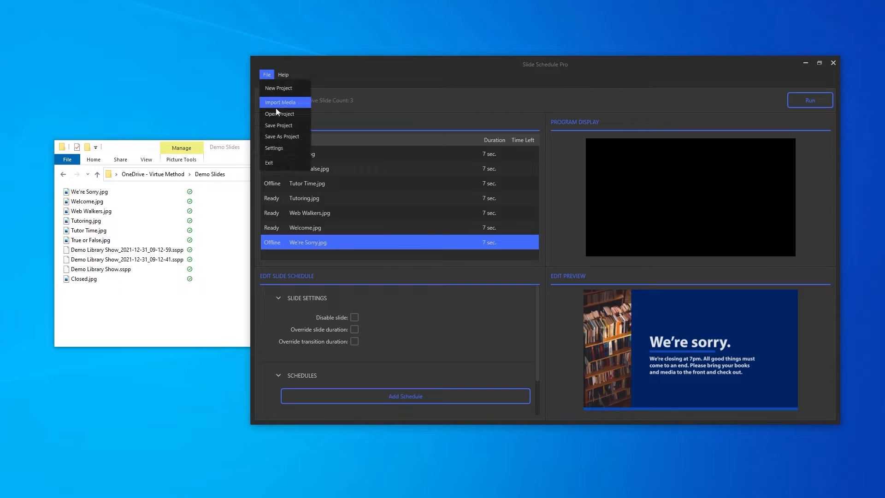
click(281, 147)
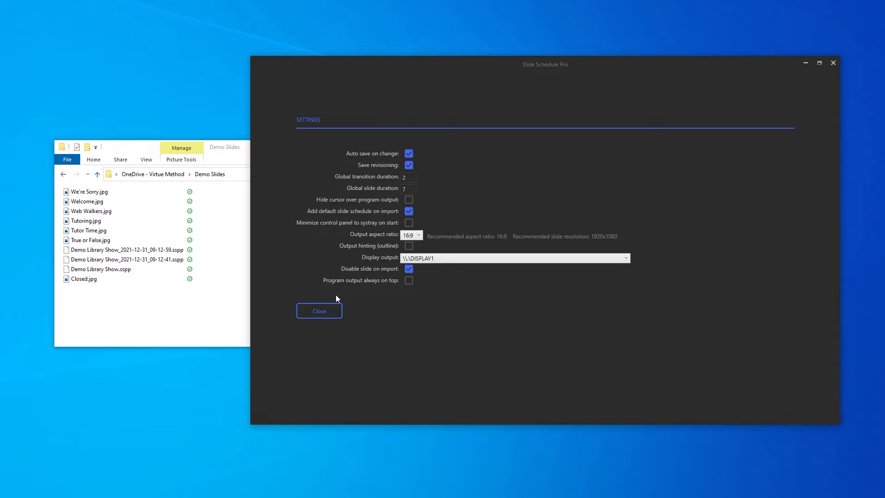
click(322, 311)
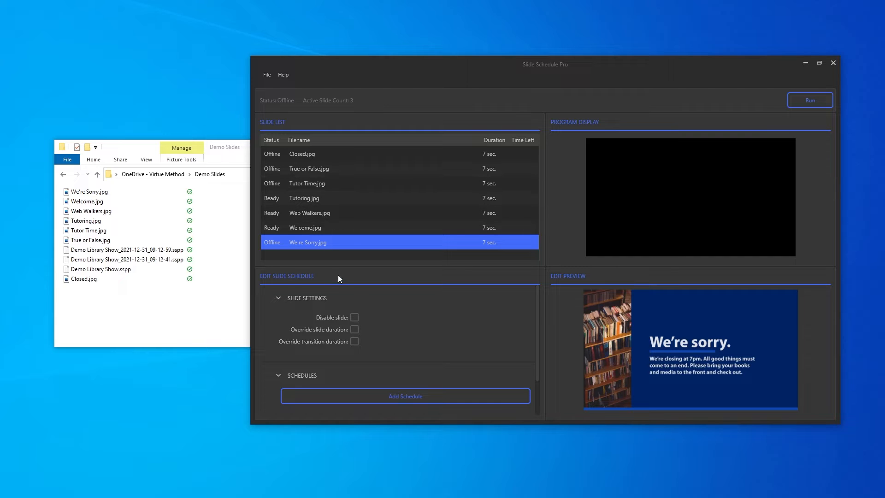
Step: Add a second schedule to the We're Sorry.jpg slide alongside Closing Soon
right_click(336, 241)
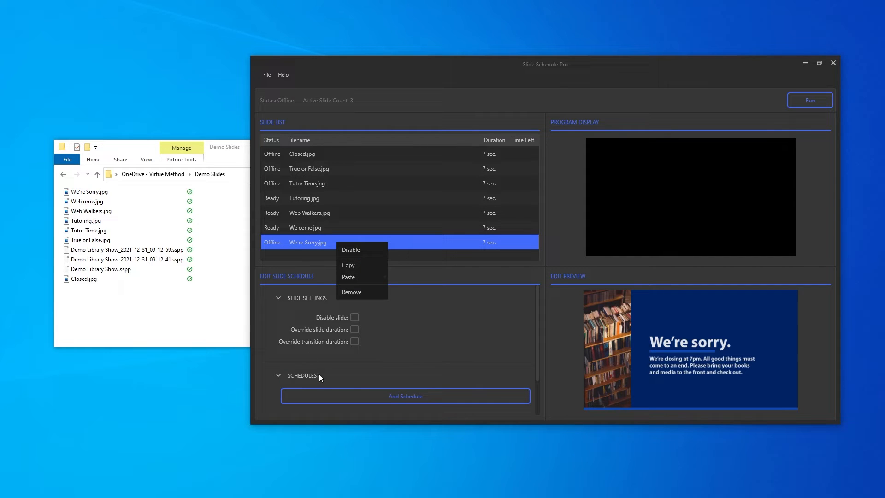
click(353, 375)
click(343, 374)
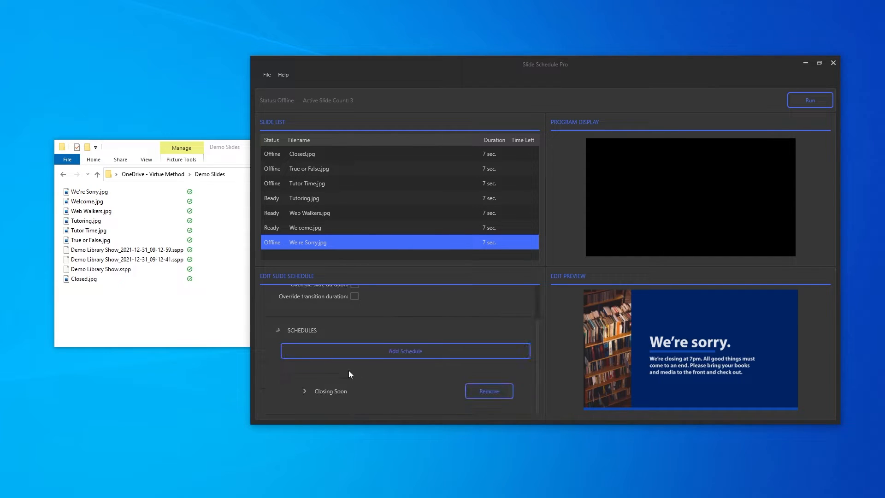
click(457, 349)
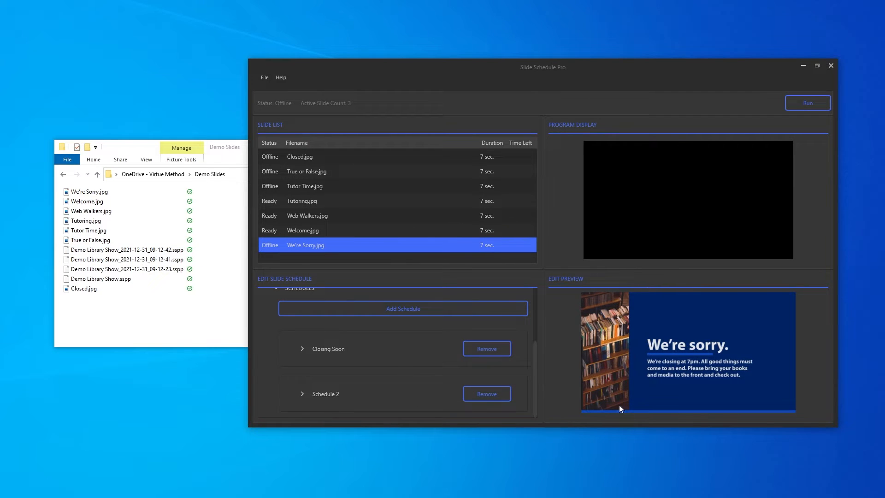
Step: Remove the We're Sorry.jpg slide from the slide list and minimize the Demo Slides folder window
right_click(349, 242)
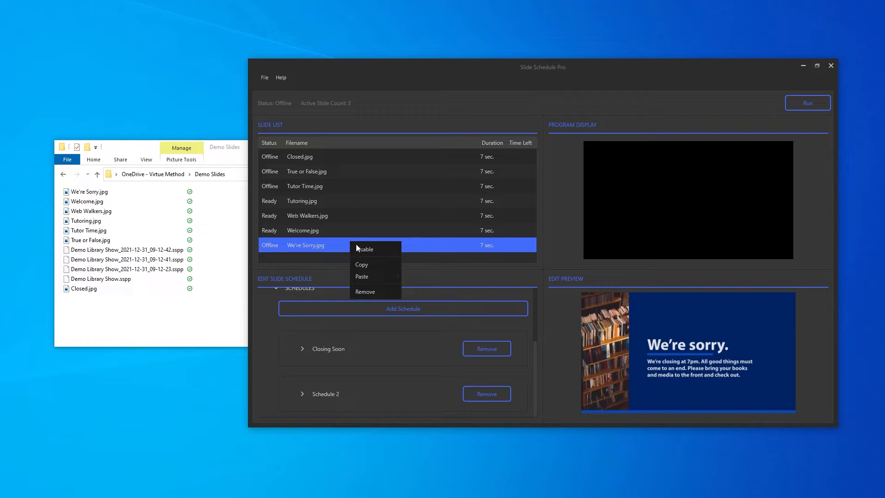
click(364, 290)
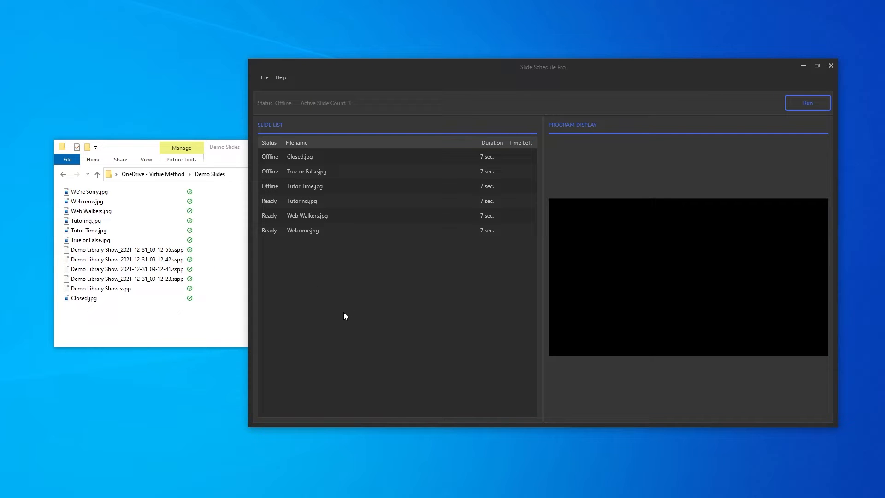
click(237, 148)
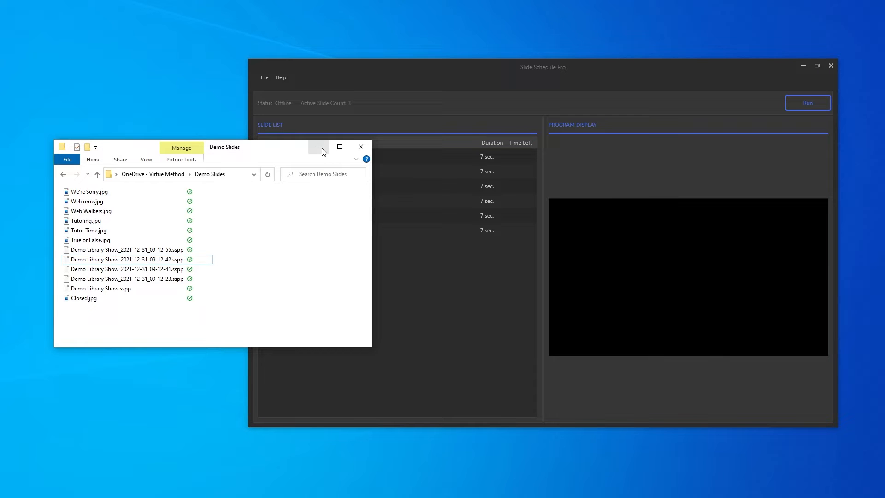
click(319, 147)
Step: Review the global transition and slide durations in the program settings
click(265, 79)
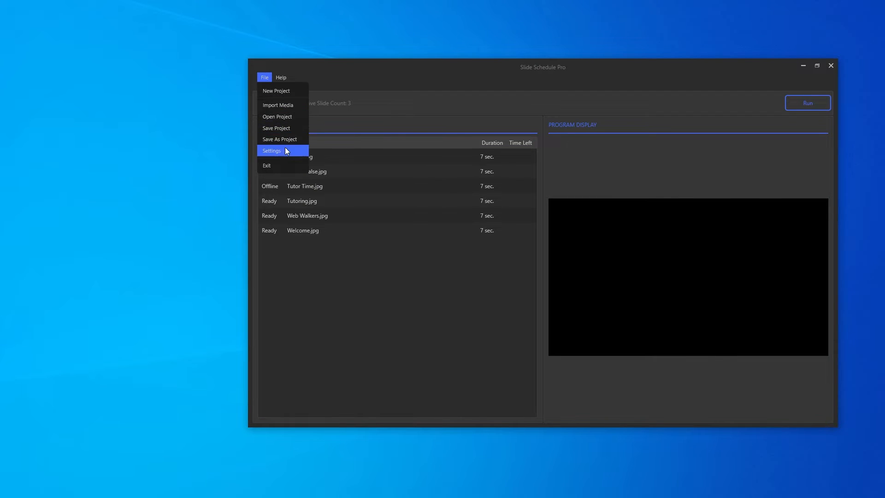
click(285, 148)
drag(477, 73, 396, 73)
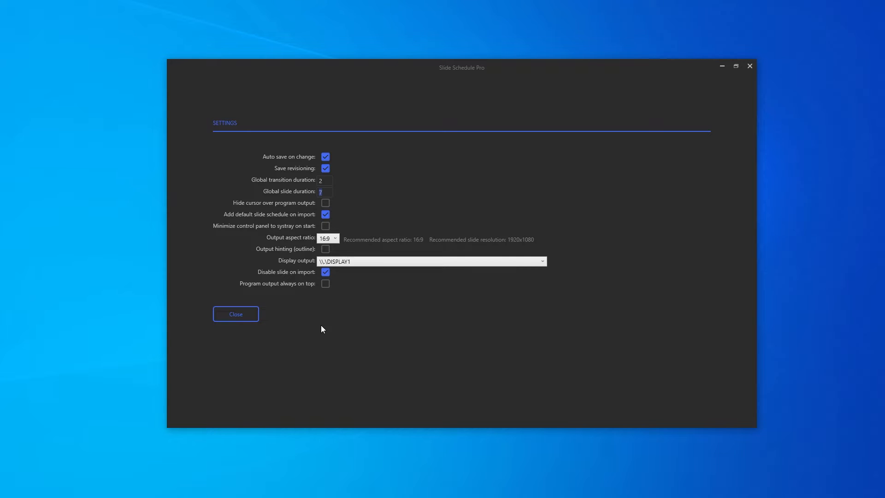
click(239, 315)
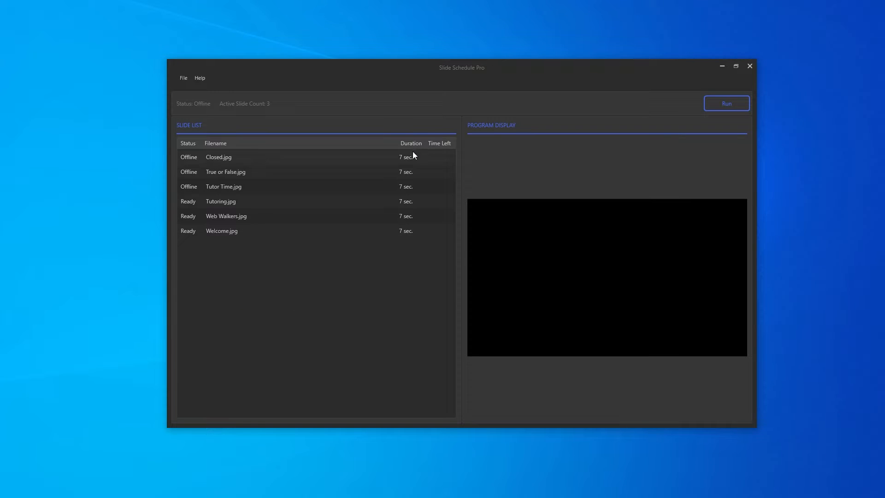
Step: Start running the slides and set the global slide duration to 10 seconds in the settings
click(727, 106)
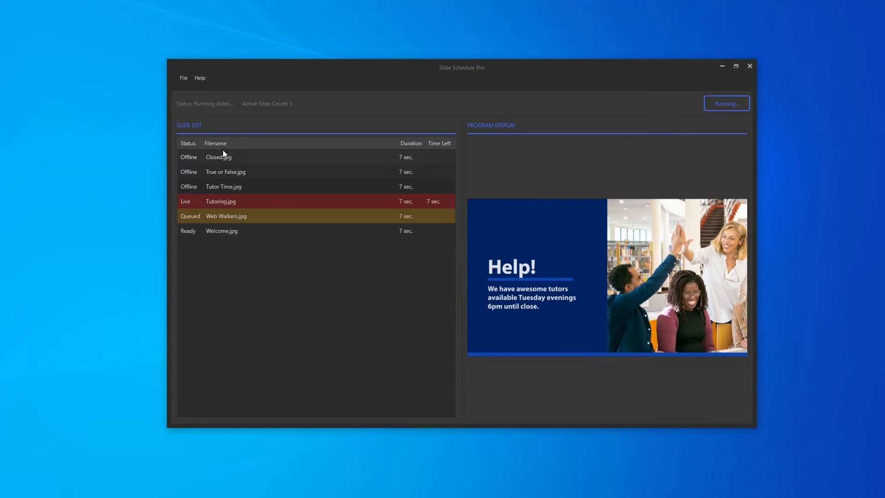
click(184, 78)
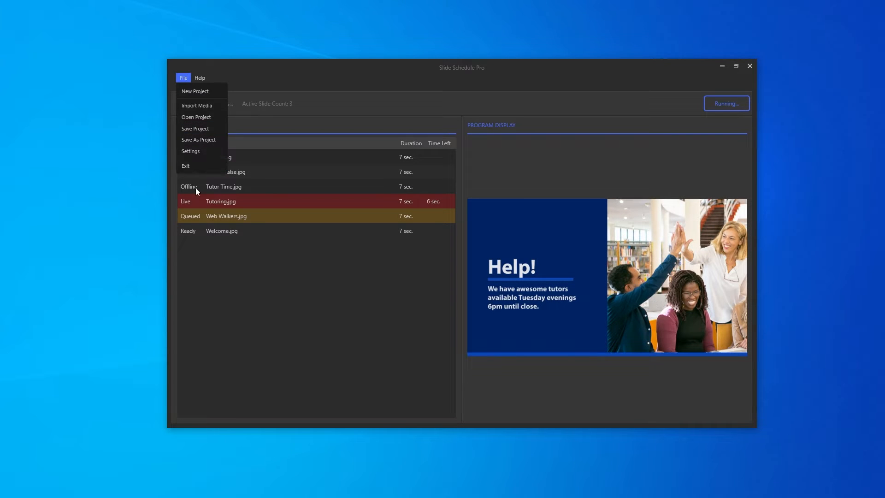
click(196, 150)
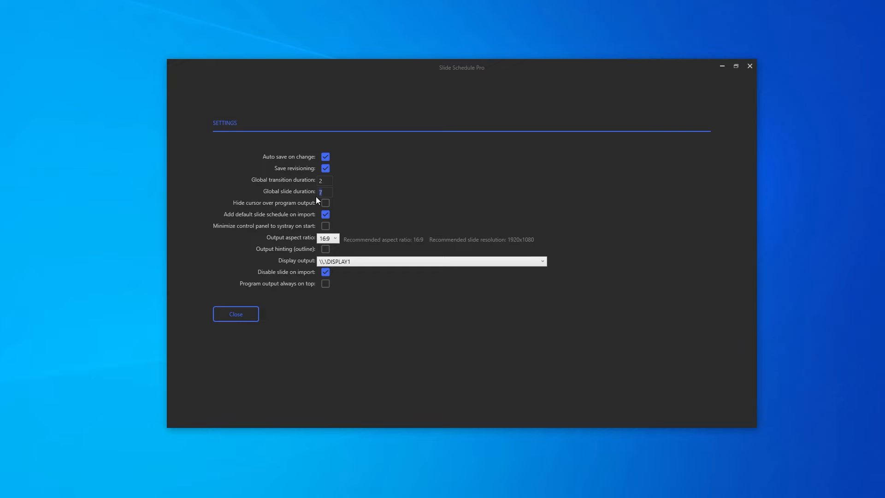
click(245, 320)
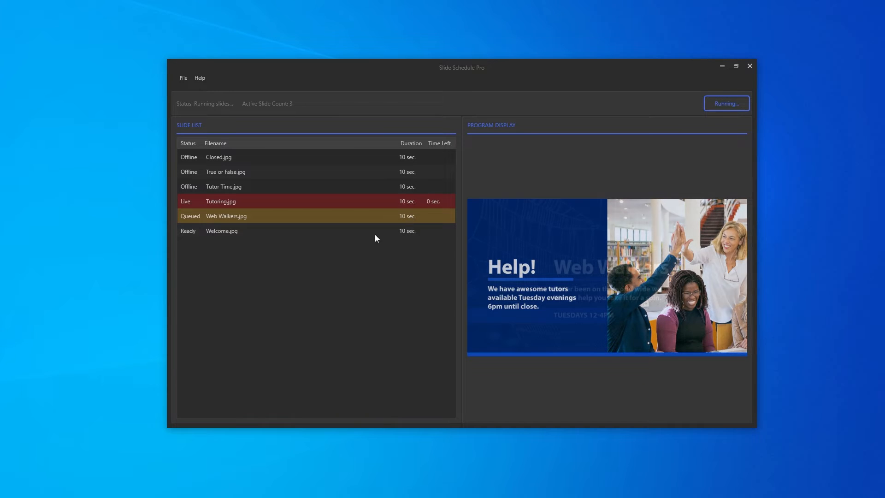
Step: Try to override the Web Walkers.jpg slide's duration with 15 seconds in its slide settings
click(267, 218)
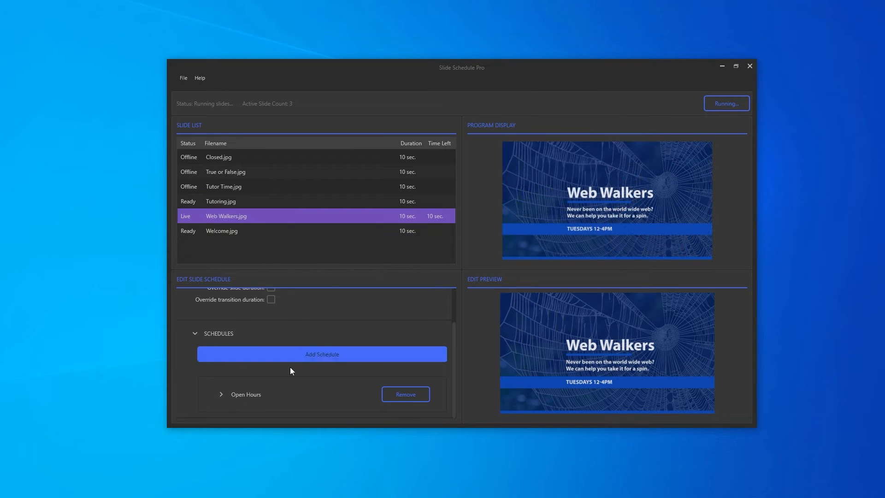
scroll(292, 343, up, 2)
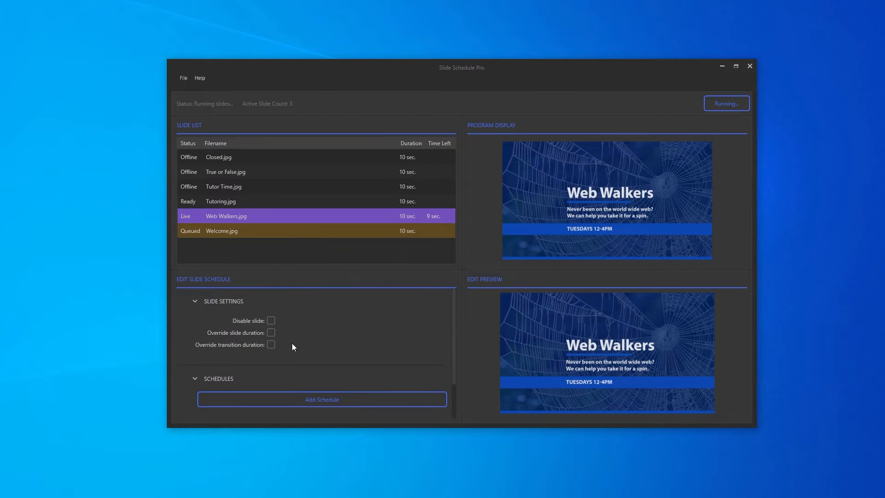
click(271, 333)
text(15)
click(317, 261)
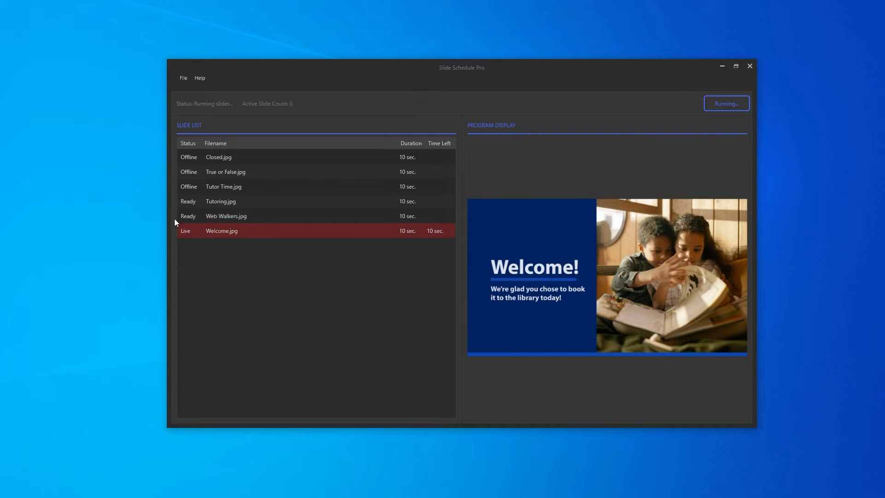
Step: Review the save and global duration options in the program settings and return to the slide list
click(183, 78)
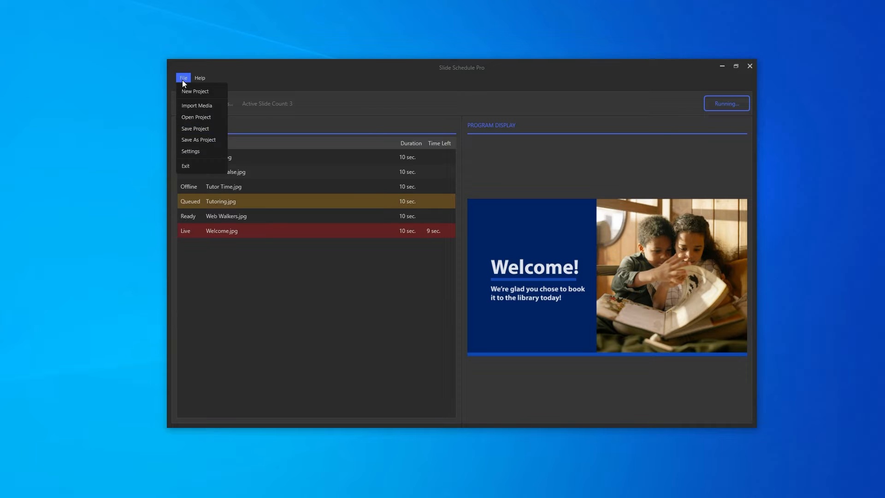
click(200, 150)
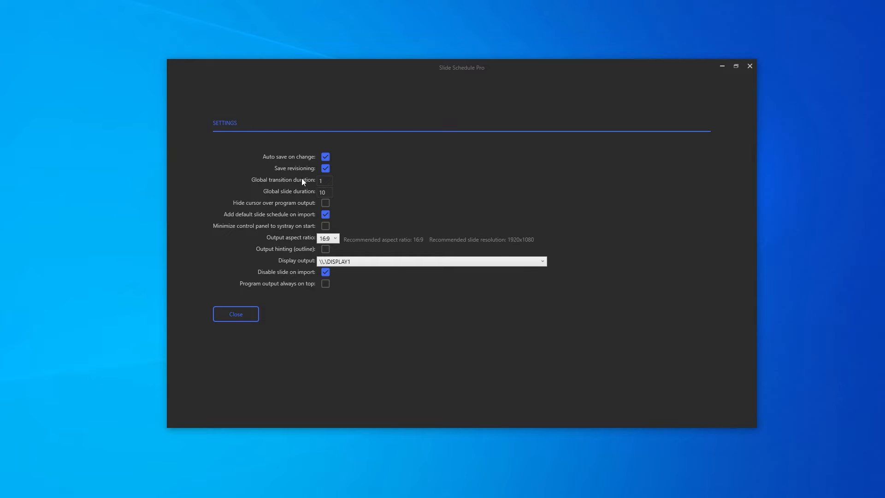
click(247, 314)
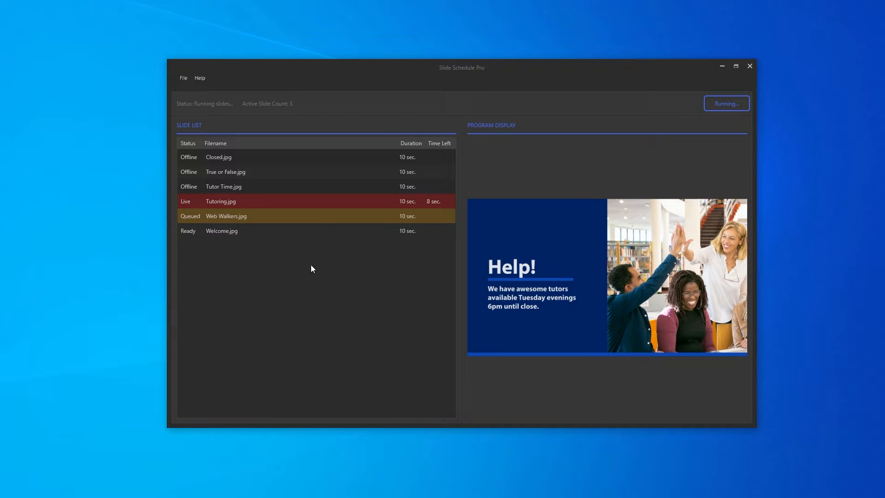
Step: Enable hiding the cursor over program output in the program settings
click(186, 77)
click(201, 149)
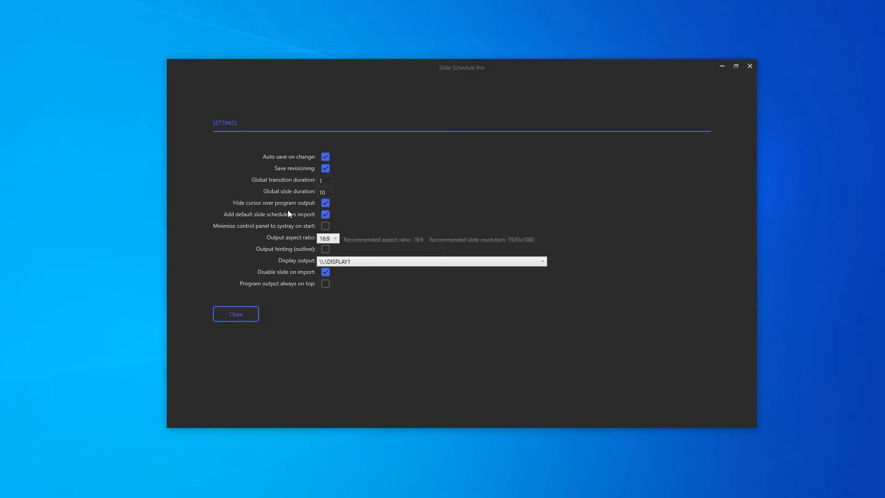
click(236, 314)
Step: Examine the schedules attached to the Welcome.jpg slide
click(249, 235)
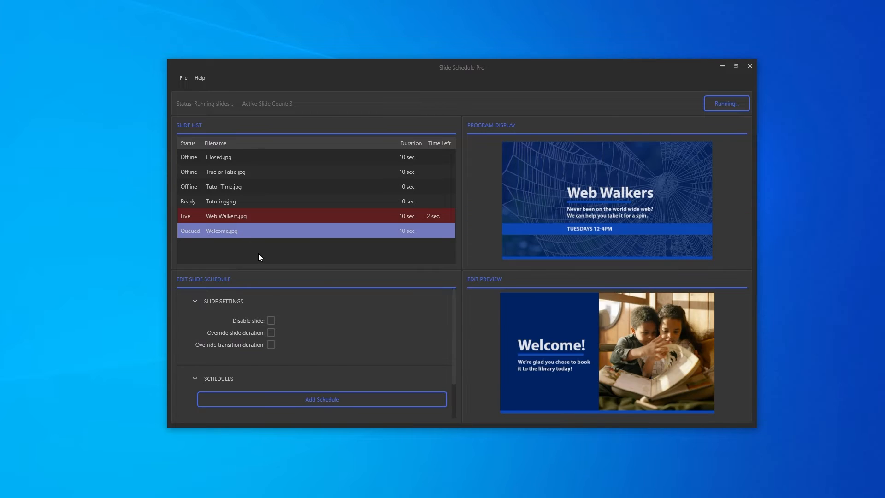
click(279, 398)
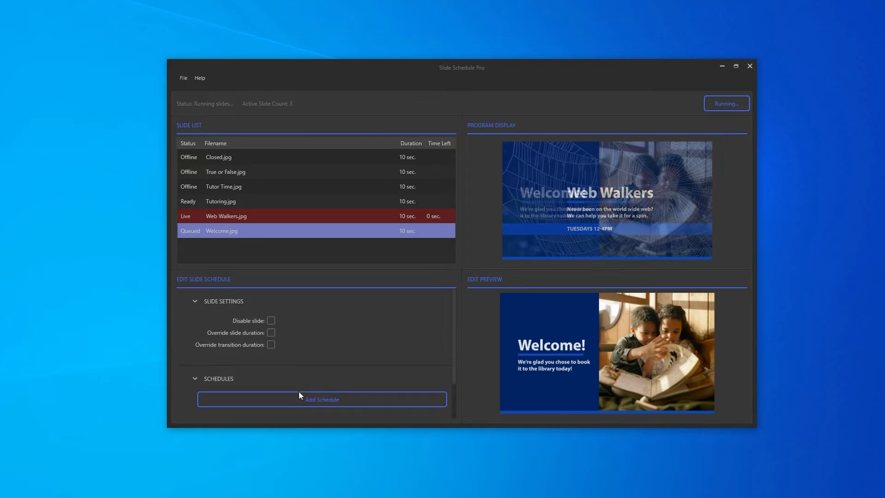
scroll(290, 394, down, 2)
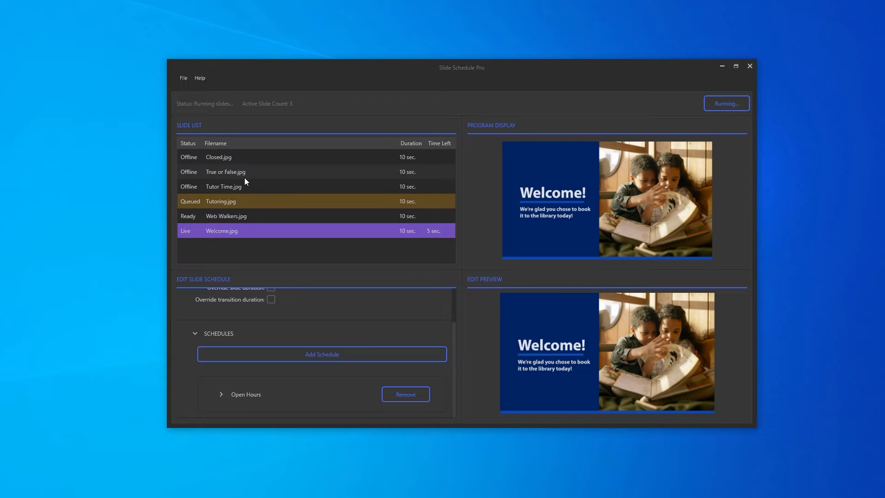
Step: Try the output aspect ratios 16:10 and 2:1 in the program settings
click(184, 78)
click(184, 150)
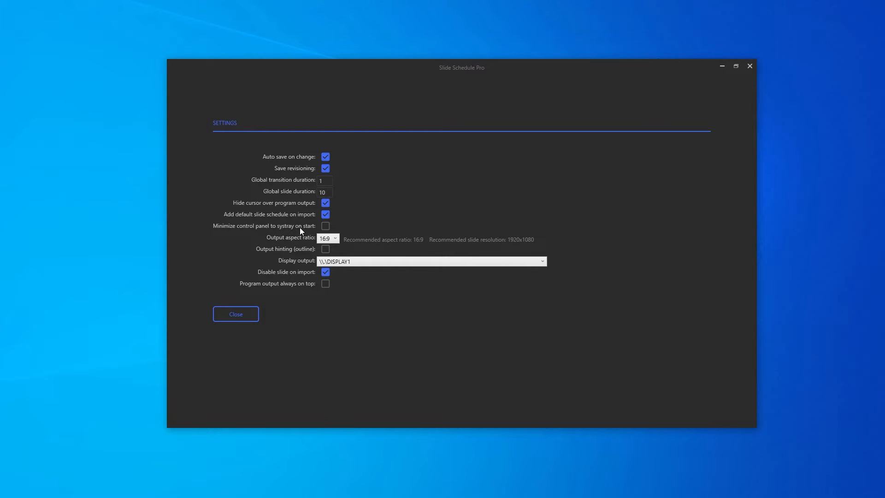
drag(437, 76, 446, 53)
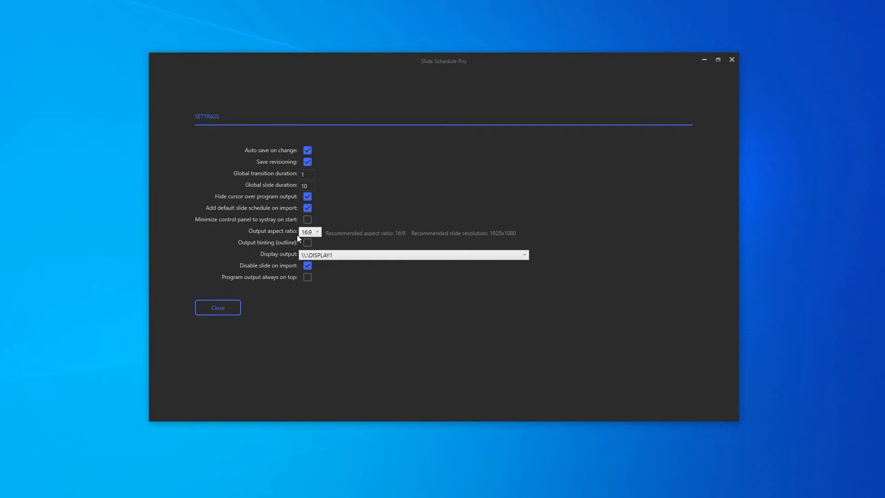
click(320, 233)
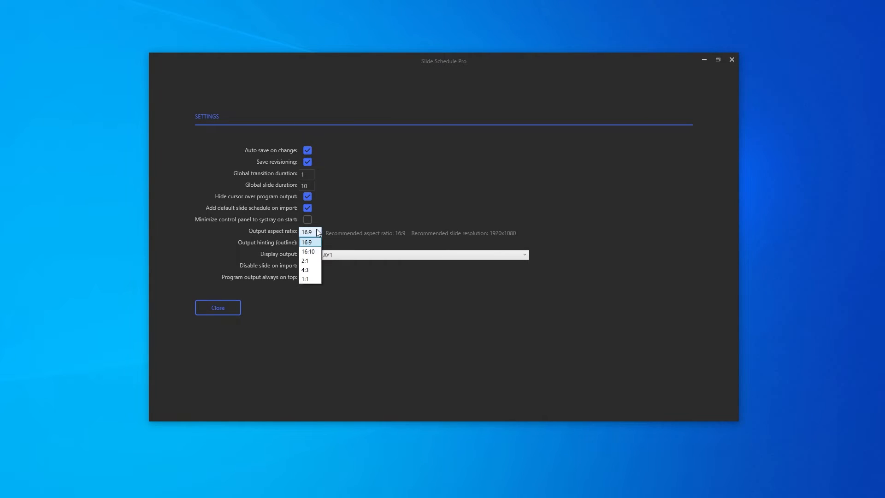
click(309, 252)
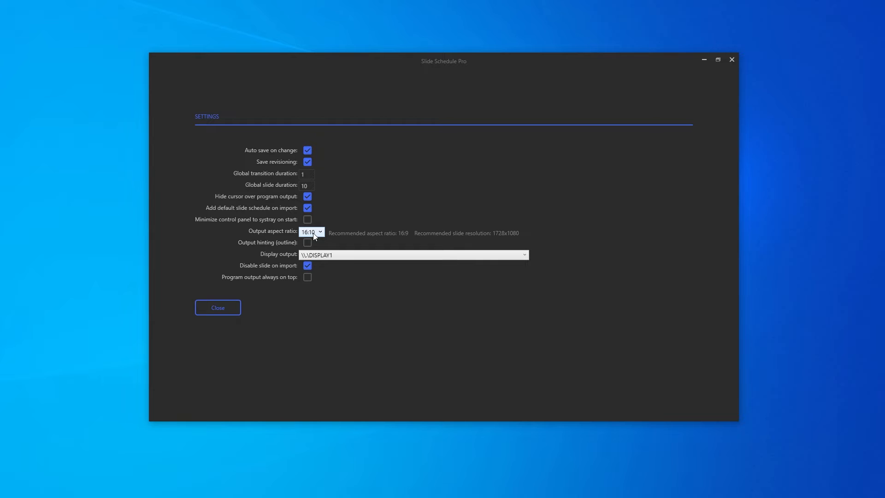
click(315, 233)
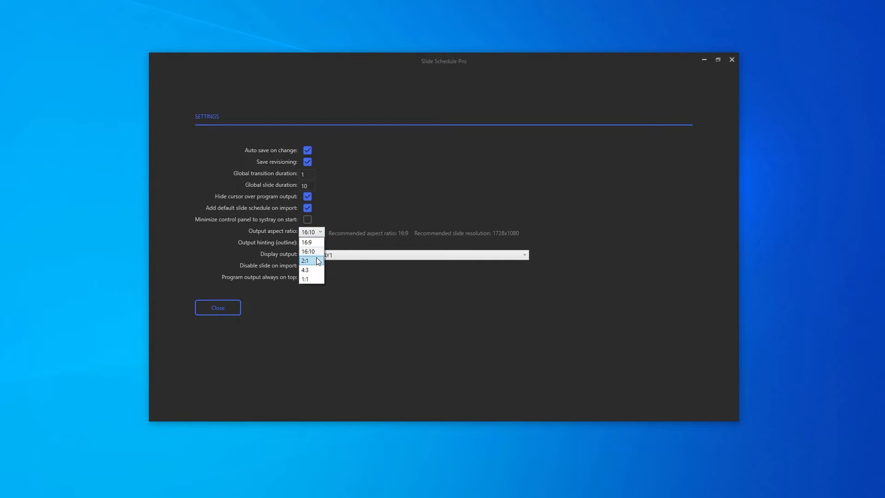
click(316, 266)
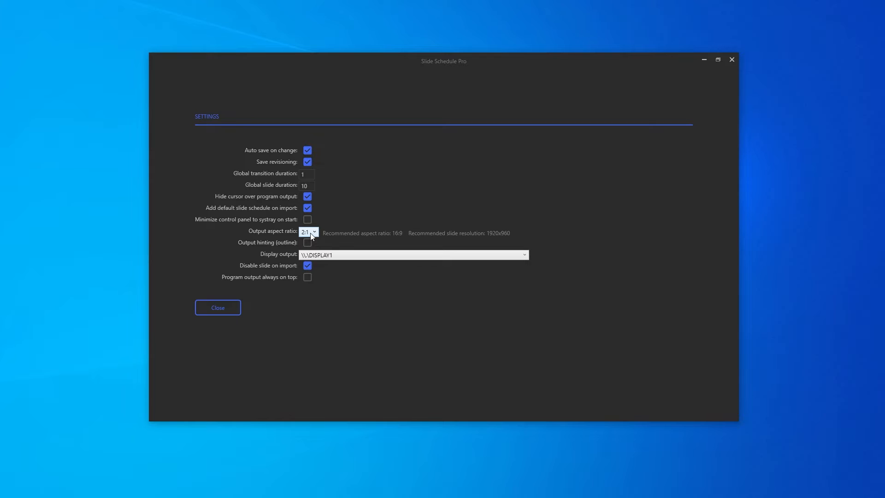
Step: Set the output aspect ratio back to 16:9
drag(415, 233, 422, 234)
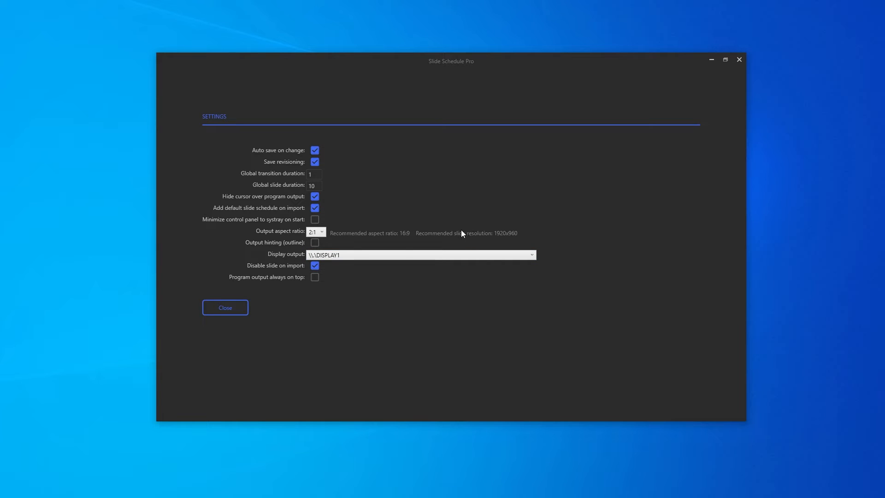
drag(350, 231, 341, 234)
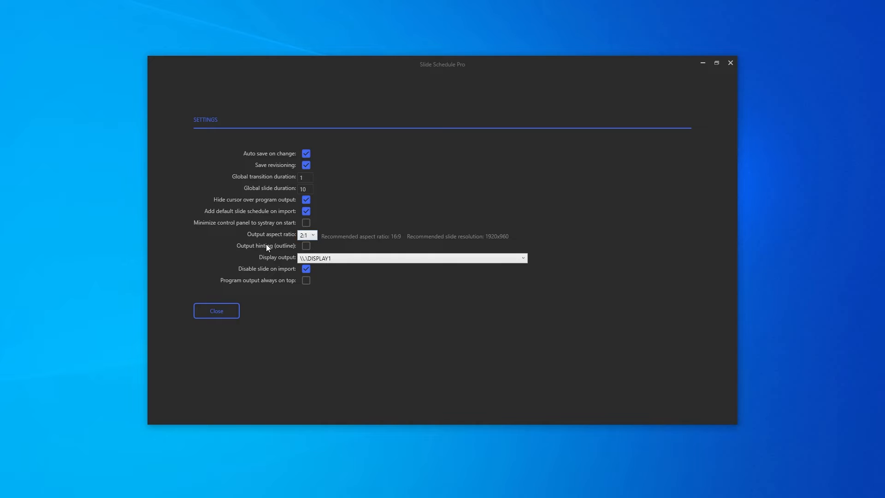
click(305, 235)
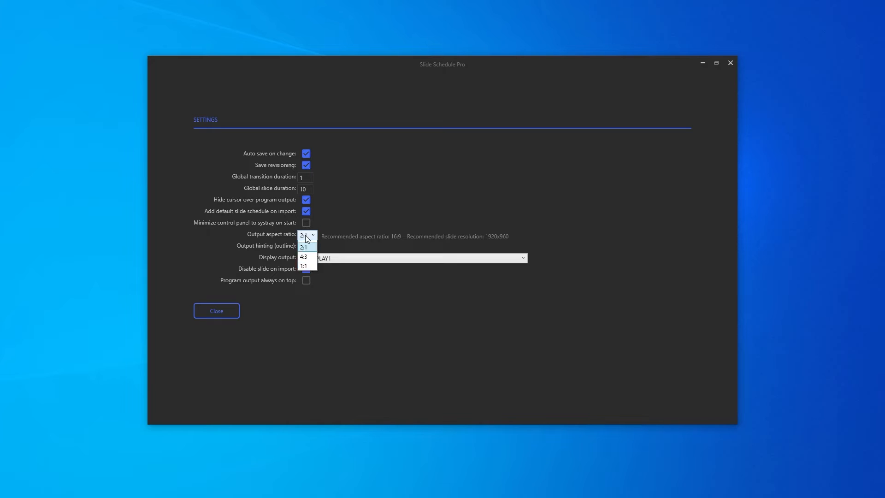
click(308, 246)
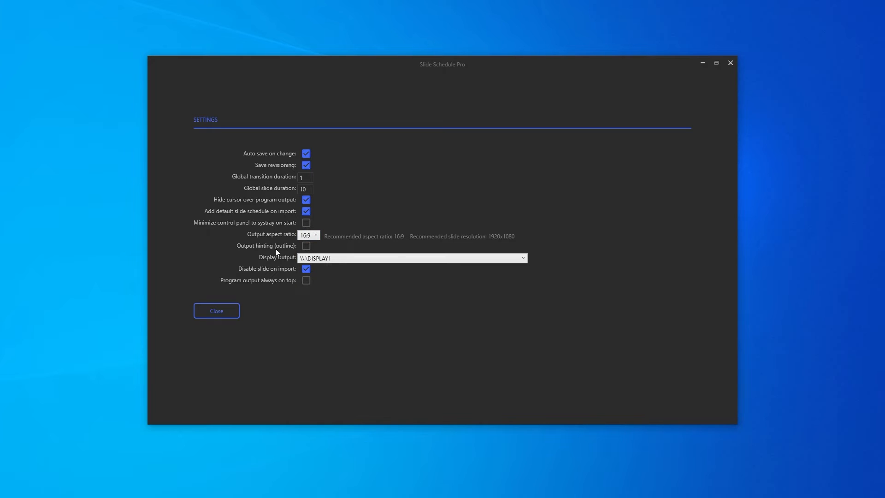
Step: Set the output aspect ratio to 2:1 and toggle output hinting (outline) on and off
click(305, 246)
click(314, 236)
click(306, 244)
click(308, 235)
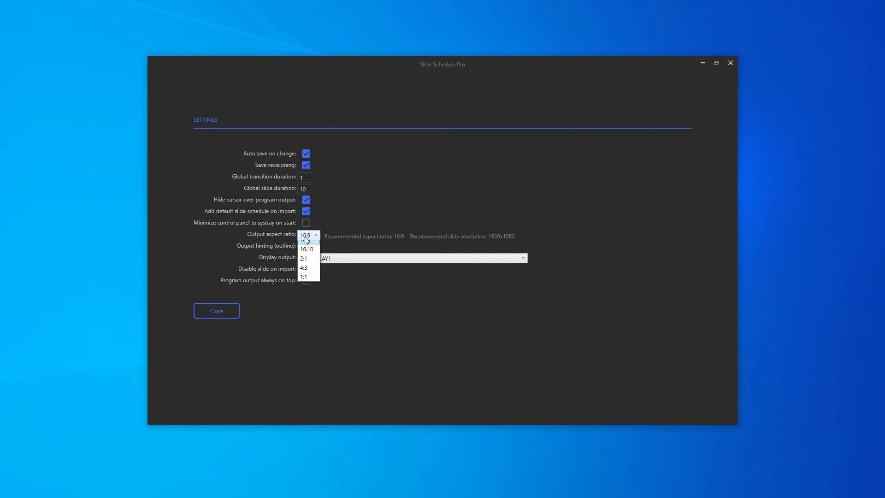
click(306, 265)
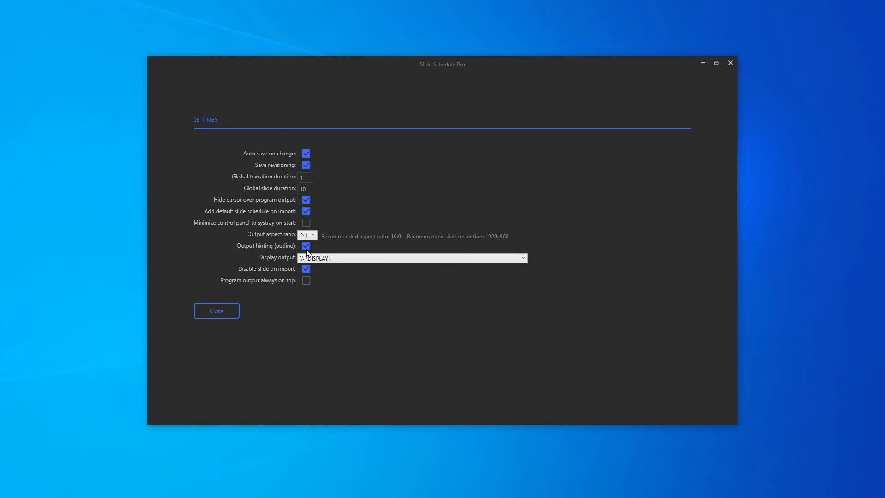
click(306, 246)
Step: Check which display outputs are available, reposition the window and close the settings
click(349, 261)
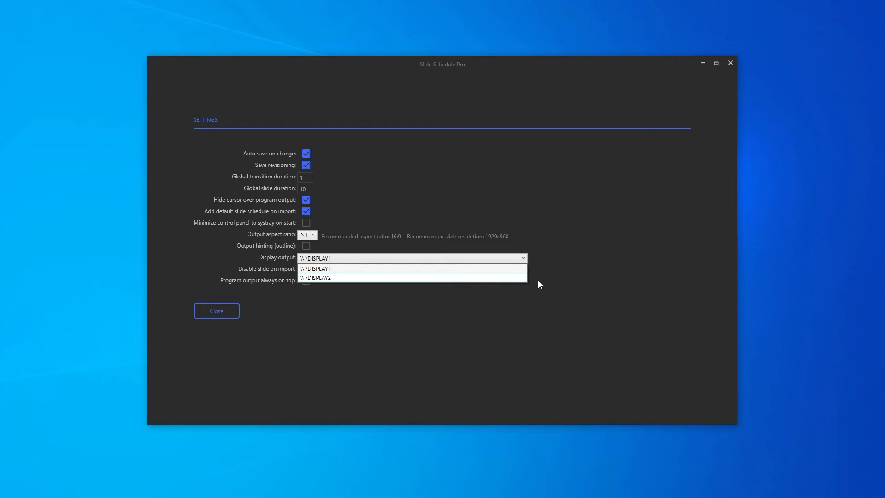
click(409, 96)
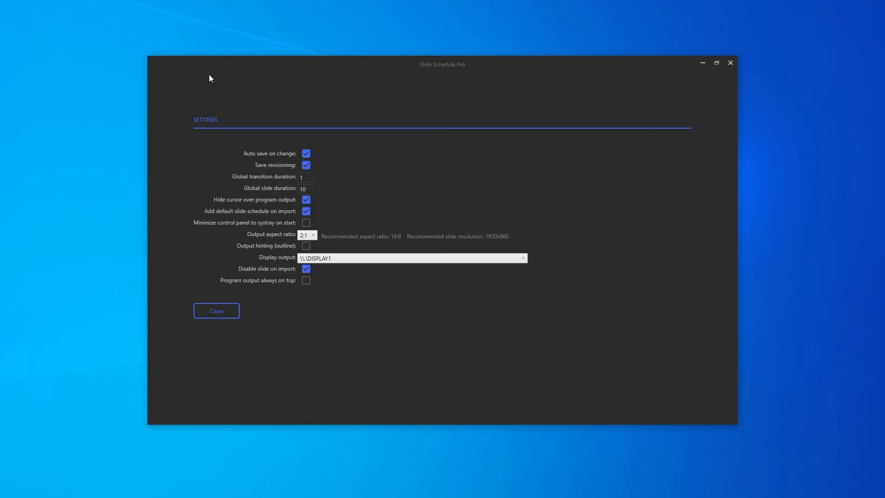
drag(219, 64, 249, 88)
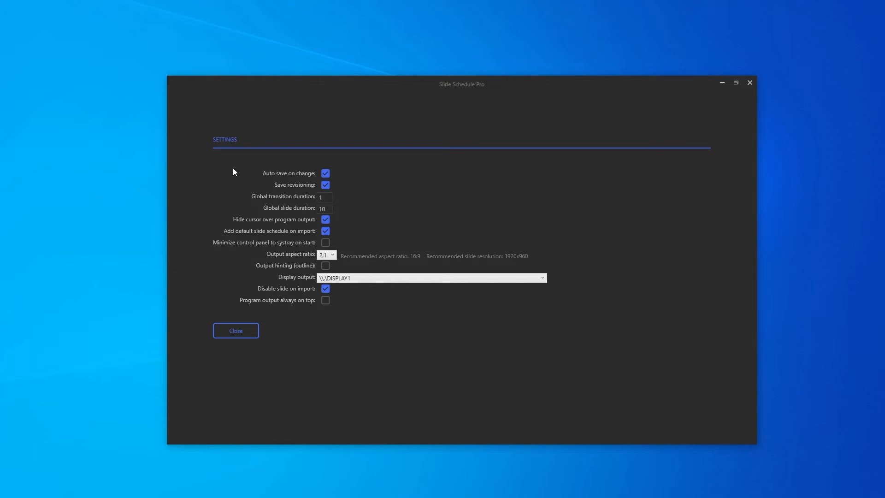
drag(308, 103, 302, 90)
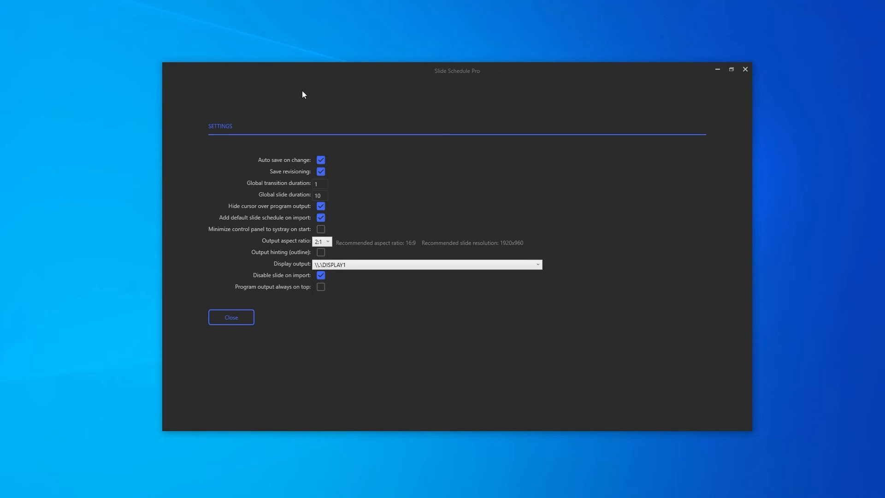
click(237, 318)
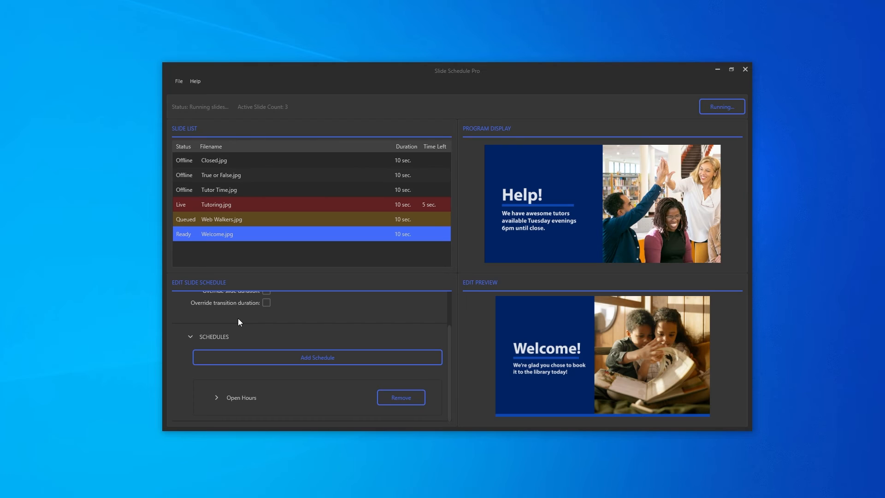
Step: View the program's list of keyboard shortcuts and close it
click(193, 83)
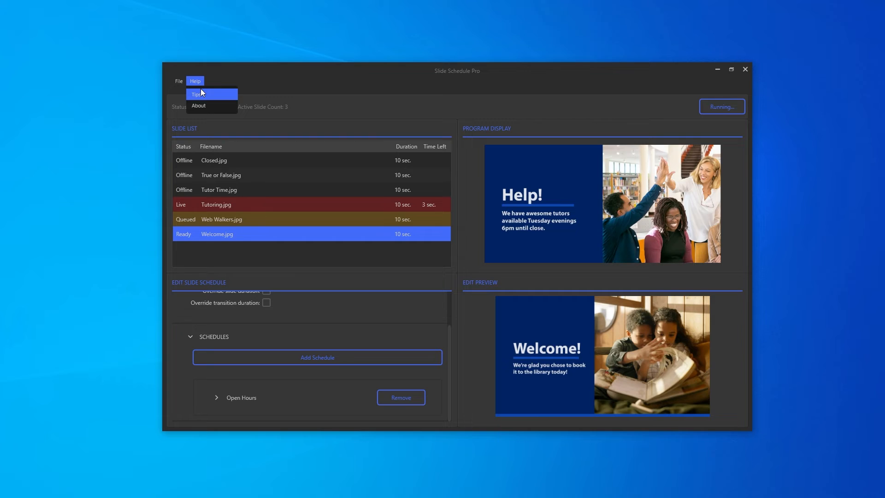
click(203, 91)
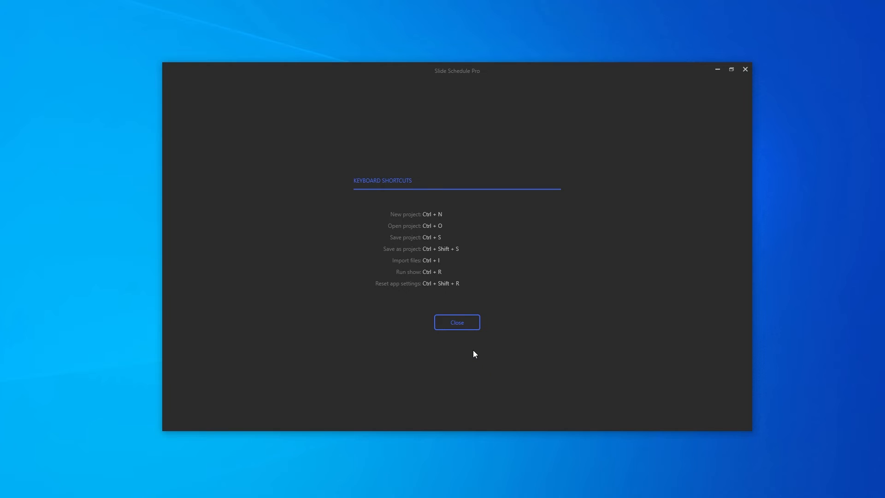
click(463, 320)
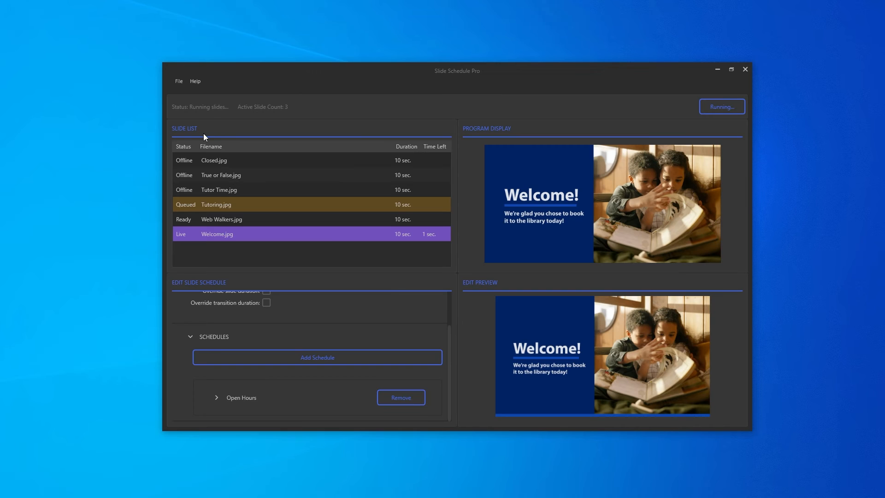
Step: Reset the app settings to their defaults and assign DISPLAY1 as the display output
click(176, 82)
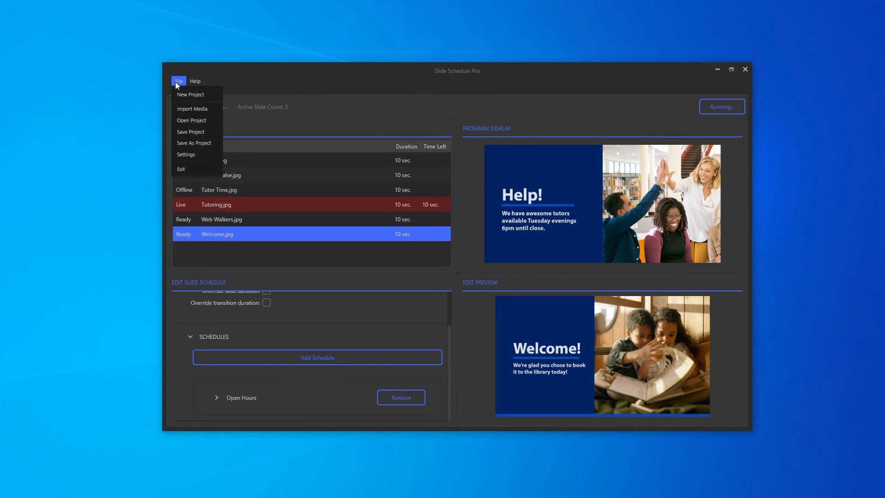
click(192, 153)
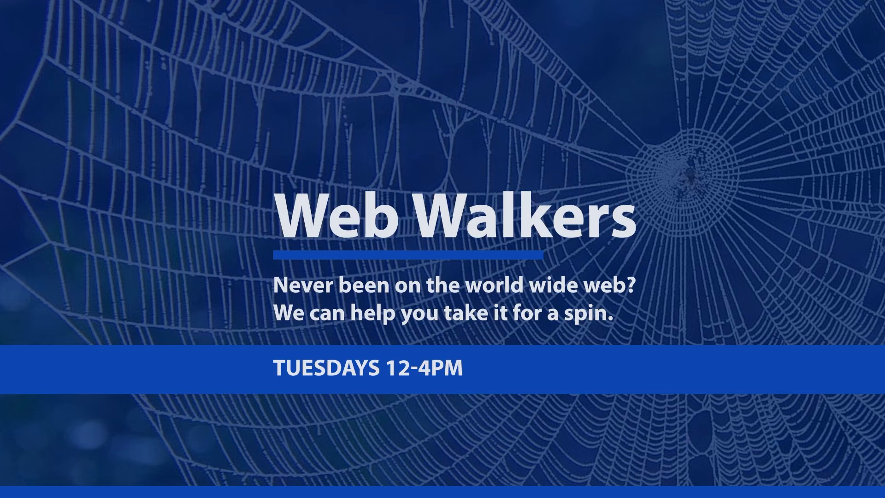
key(alt+Tab)
drag(403, 76, 386, 88)
click(334, 268)
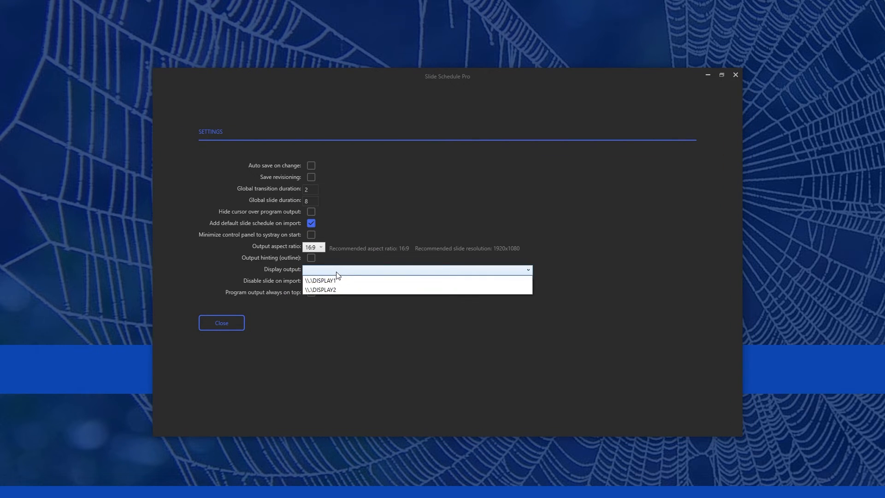
click(338, 281)
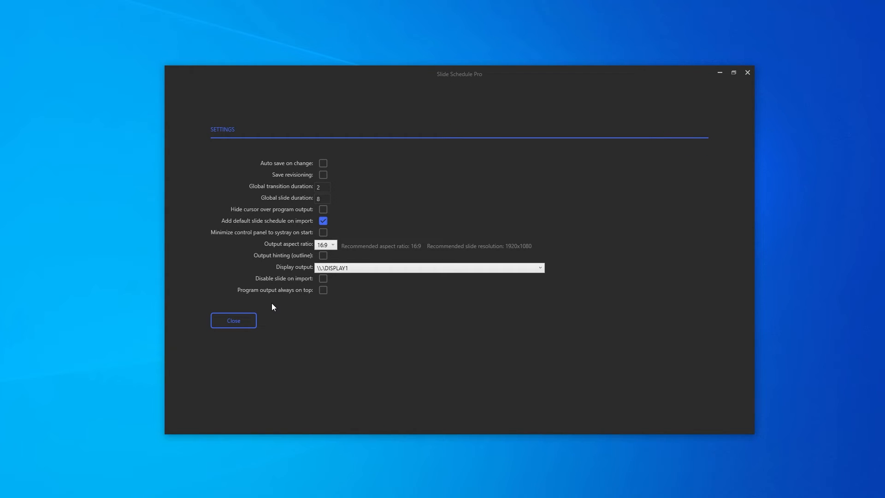
click(245, 322)
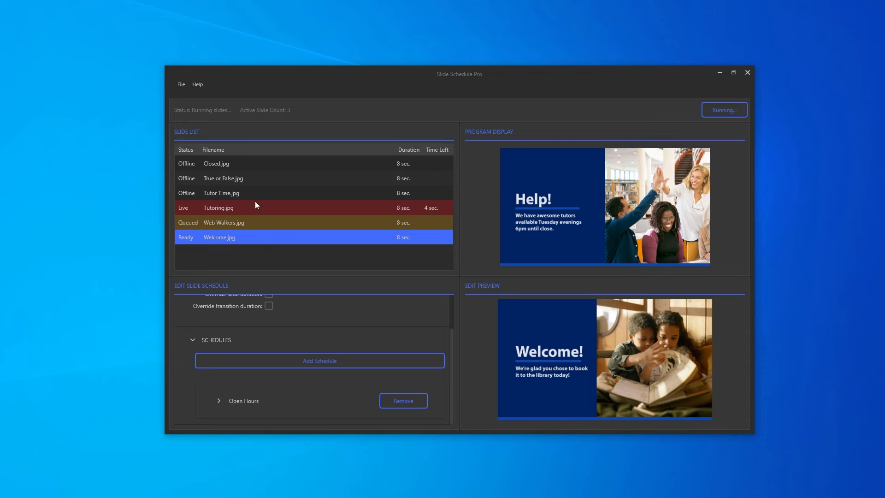
Step: Review the keyboard shortcuts list once more, including the one for resetting app settings
click(198, 85)
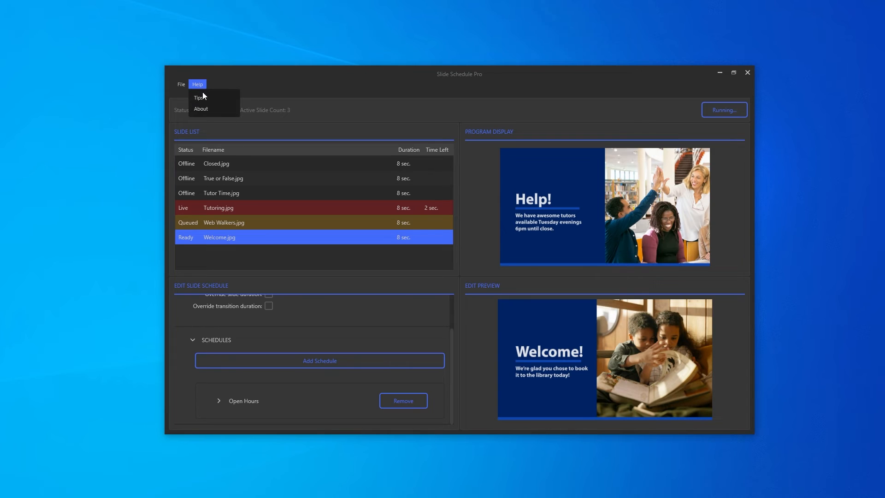
click(205, 101)
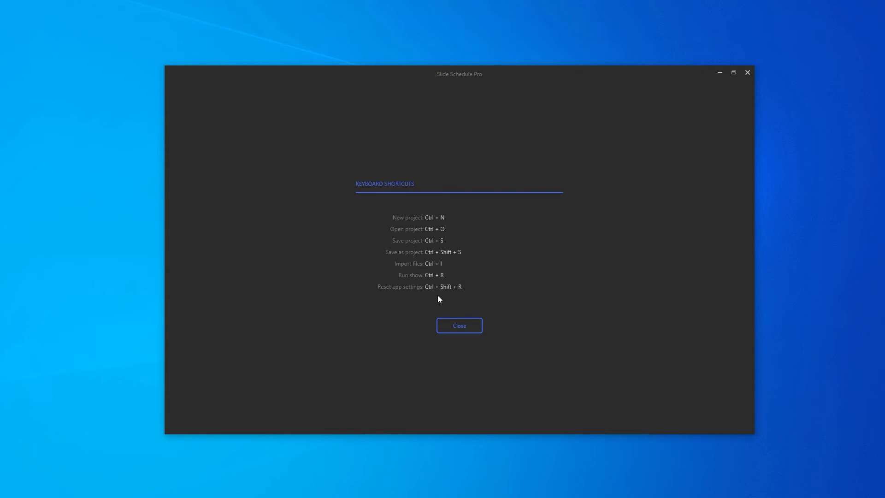
click(453, 325)
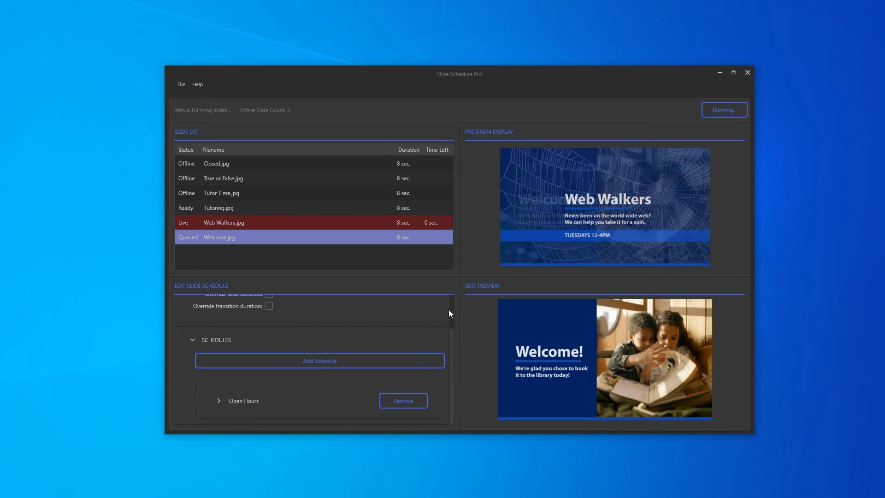
Step: Stop the running slide show and review the schedules of the existing True or False.jpg and Closed.jpg slides
key(Escape)
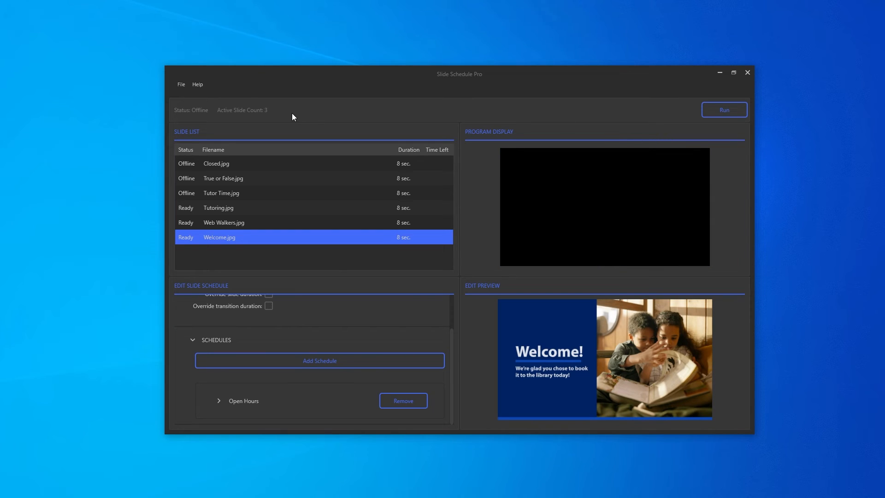
click(246, 181)
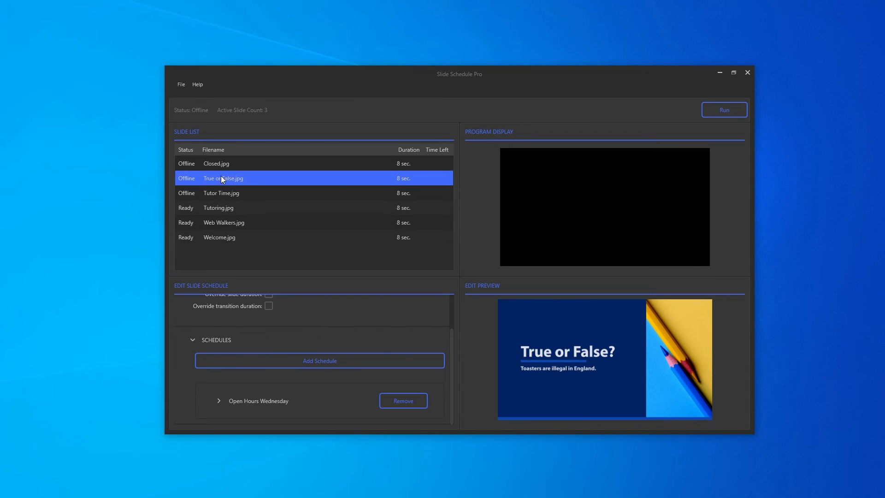
click(217, 163)
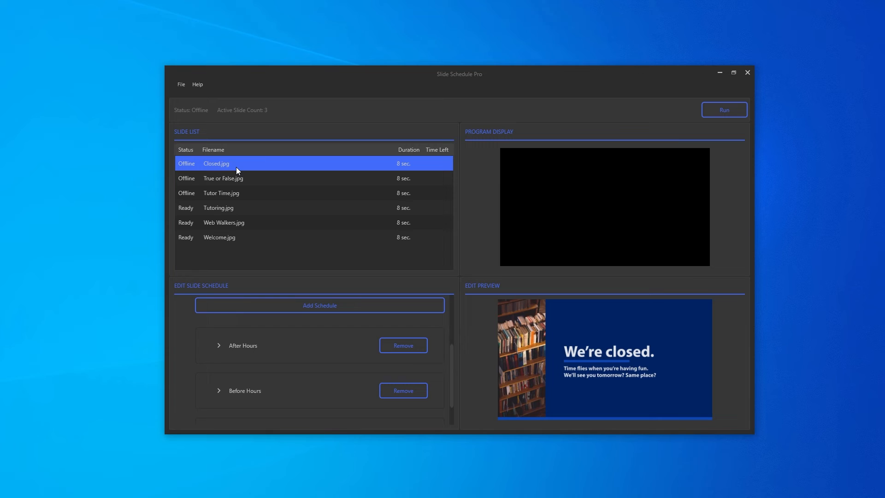
scroll(257, 400, down, 1)
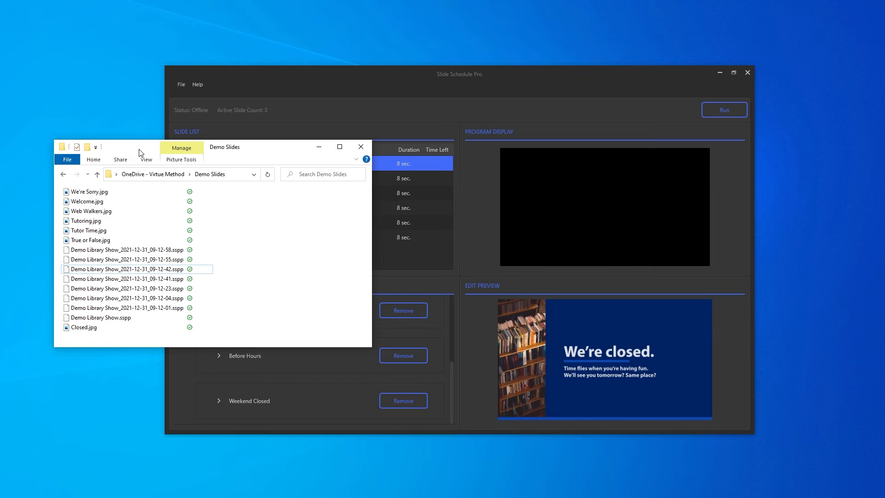
Step: Add True or False.jpg from the Demo Slides folder to the slide list and paste the Closed.jpg slide's schedule onto it
drag(115, 241, 430, 261)
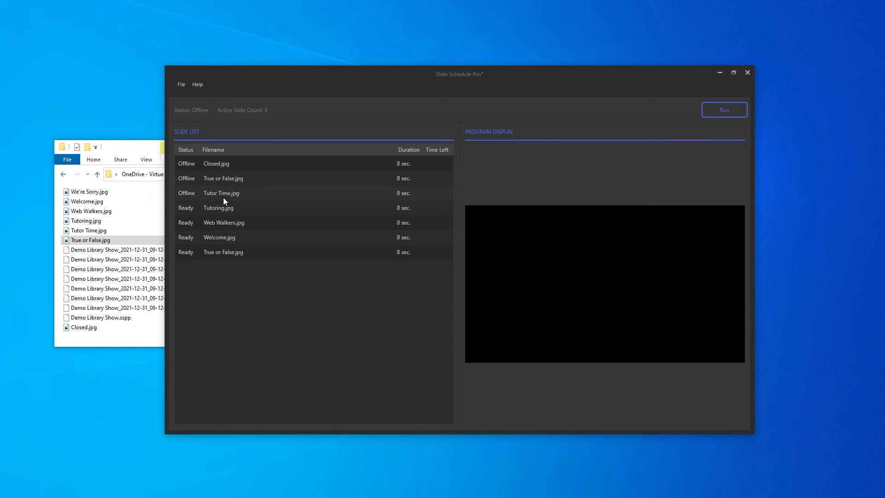
click(211, 165)
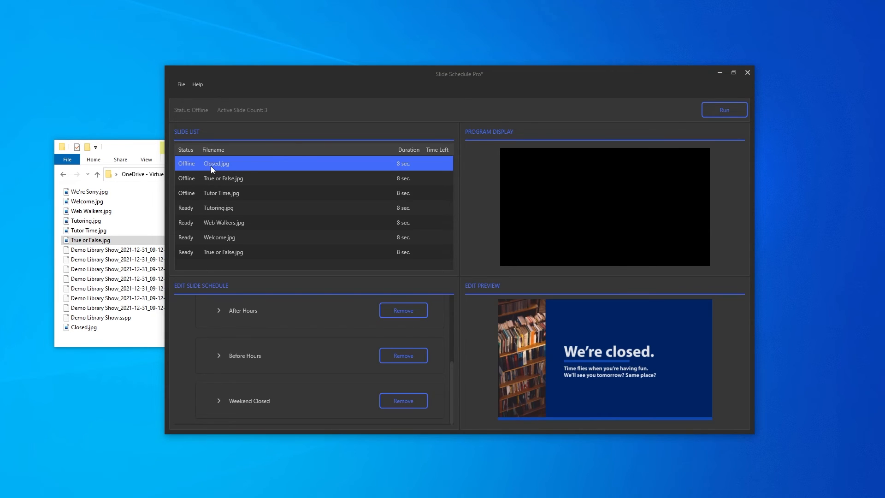
right_click(244, 166)
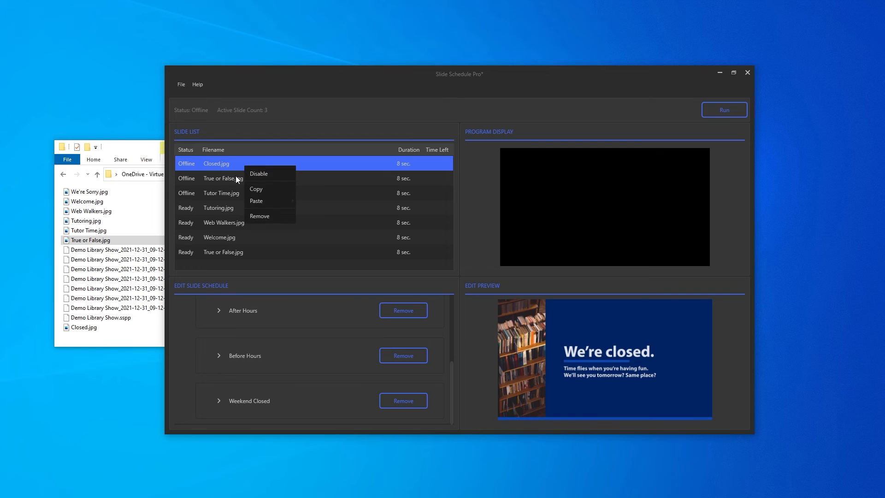
click(261, 188)
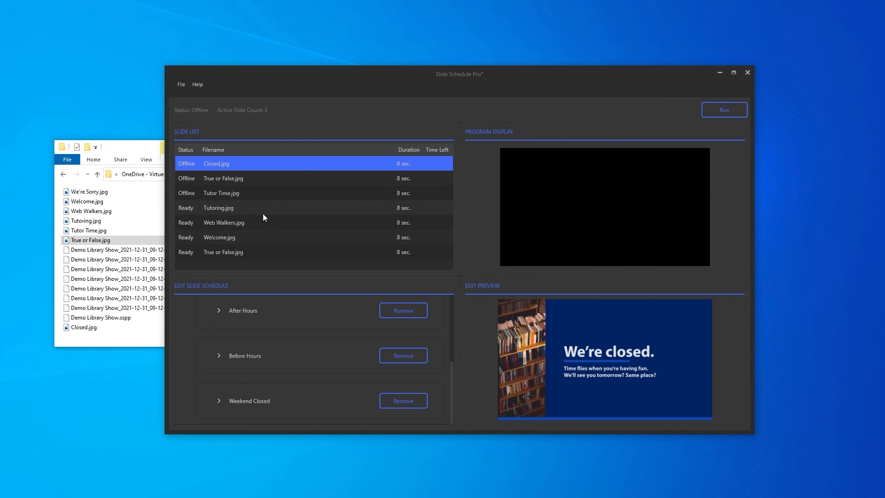
click(243, 251)
right_click(267, 254)
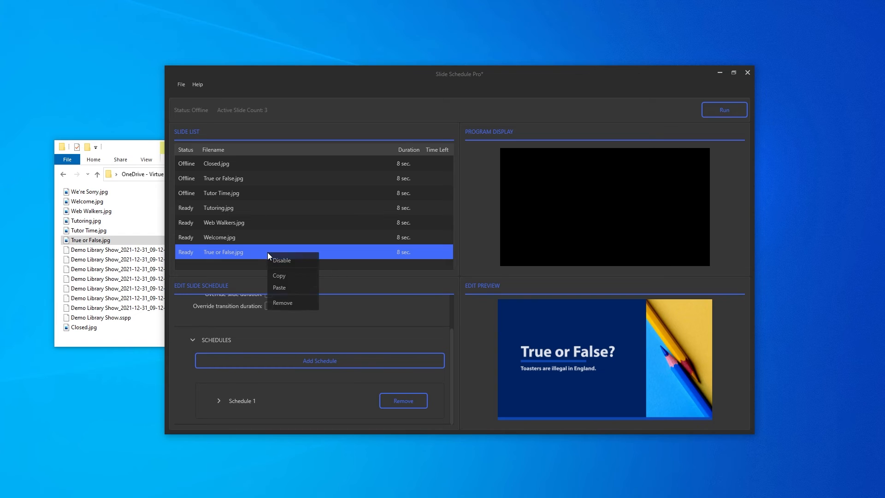
mouse_move(280, 288)
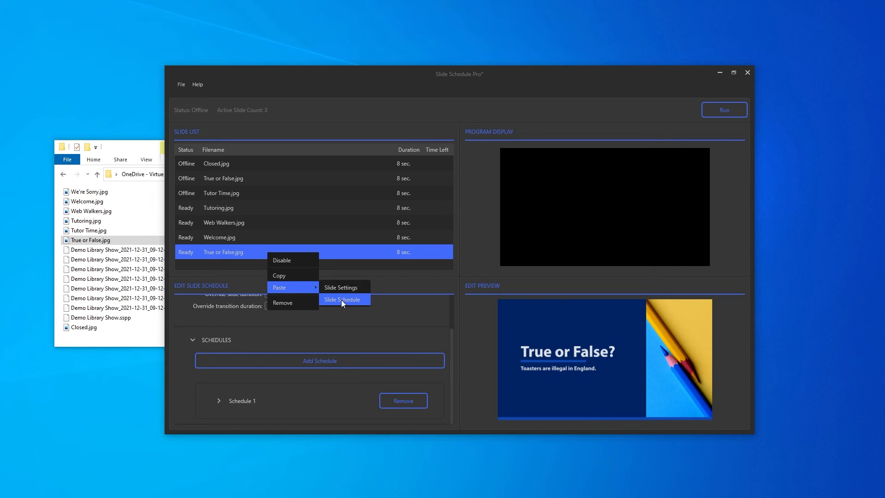
click(341, 299)
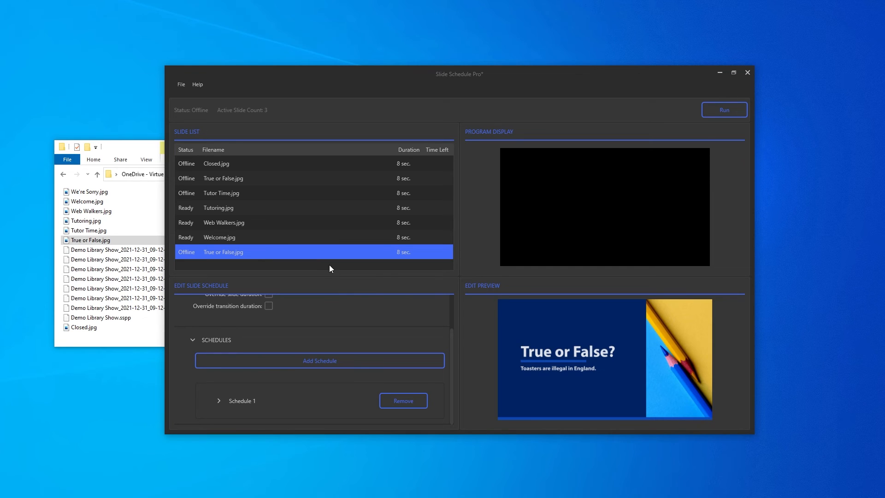
Step: Inspect the pasted After Hours schedule, and remove the Weekend Closed and After Hours schedules from the new True or False.jpg slide
scroll(276, 339, up, 3)
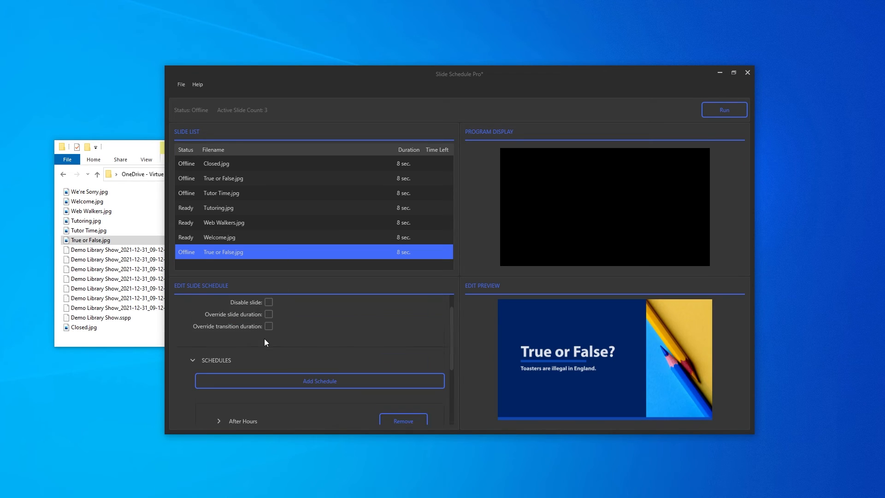
scroll(246, 382, down, 3)
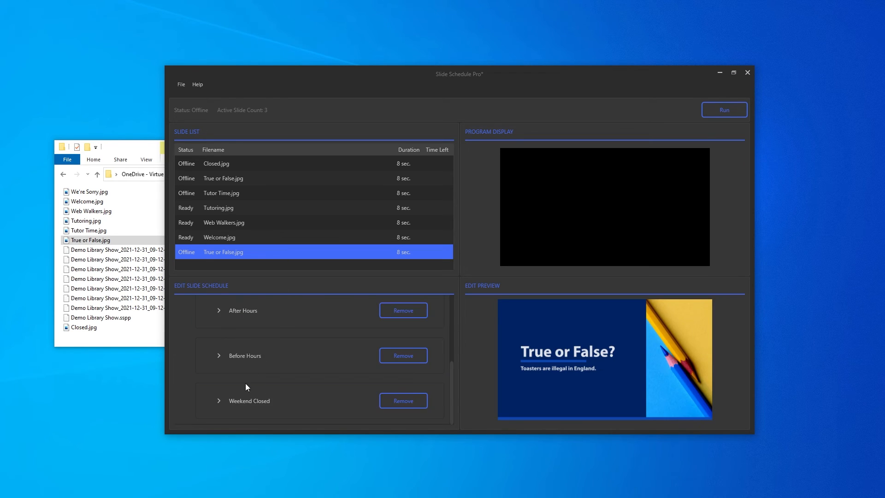
click(218, 312)
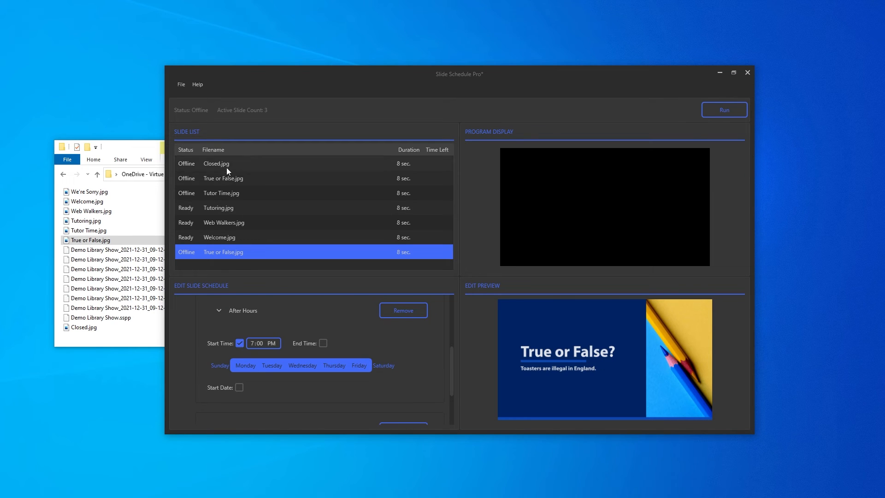
click(218, 310)
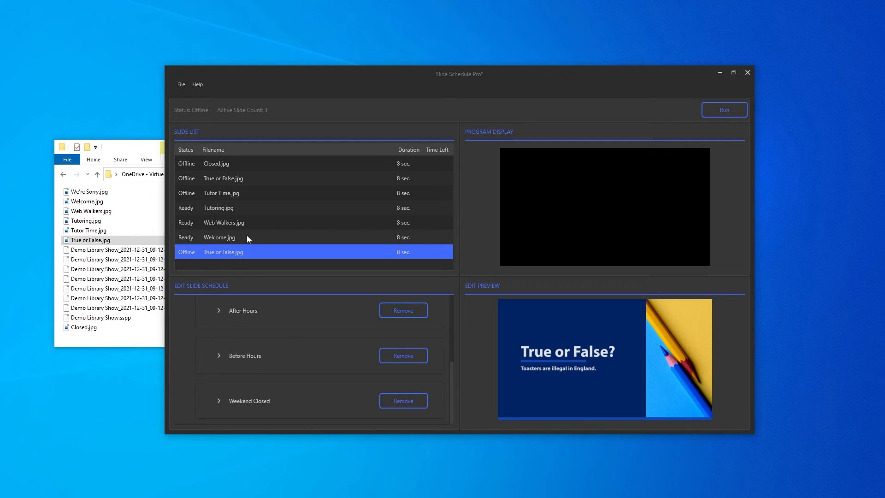
click(382, 402)
click(394, 355)
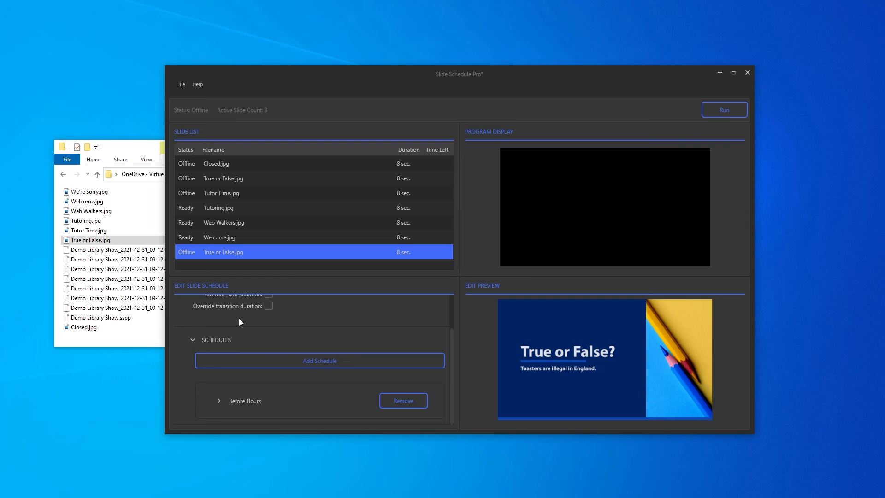
Step: Switch to Visual Studio Code and create a new untitled file
right_click(226, 220)
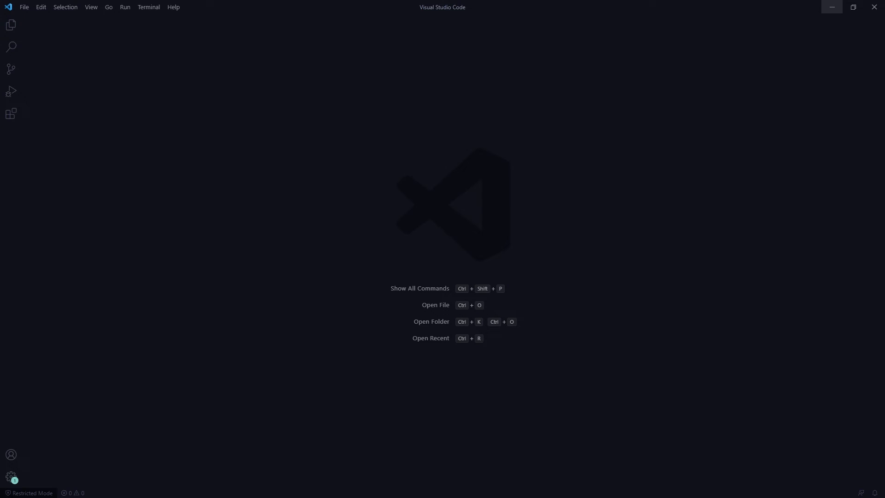
right_click(254, 164)
click(273, 168)
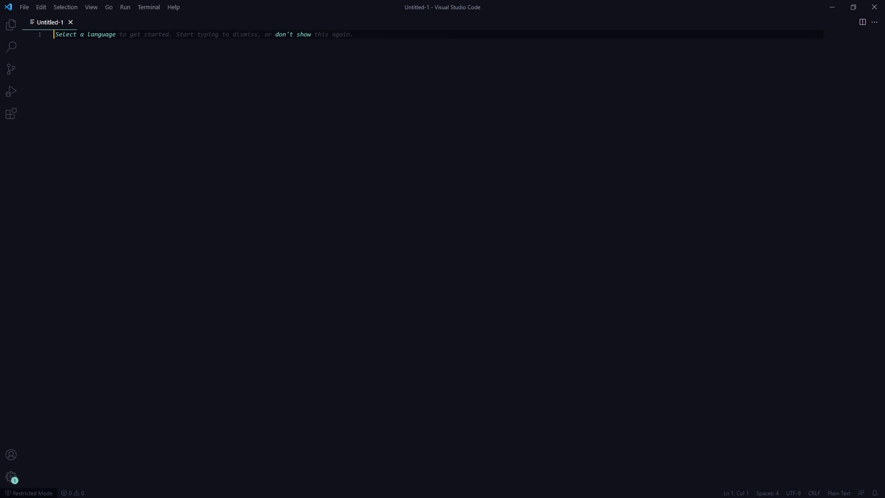
Step: Copy the Closed.jpg slide in Slide Schedule Pro and paste its data into the untitled file in Visual Studio Code
key(alt+Tab)
right_click(233, 222)
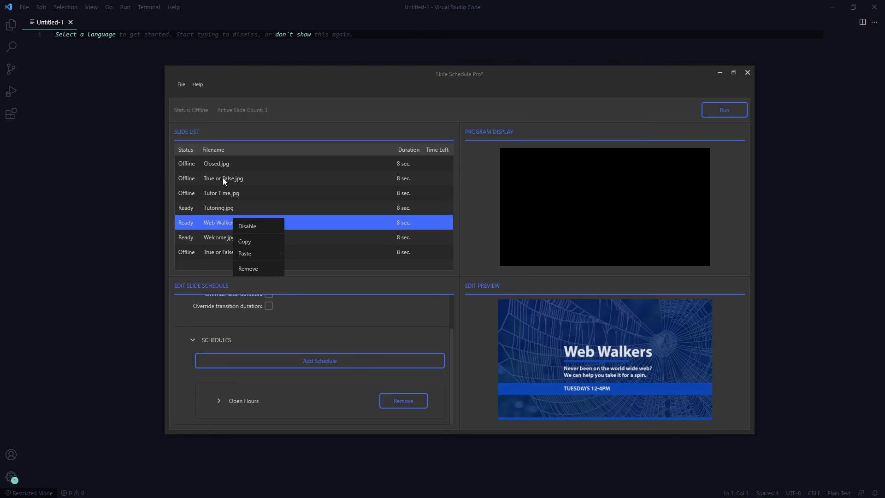
right_click(217, 165)
right_click(217, 165)
click(230, 187)
click(84, 54)
right_click(84, 54)
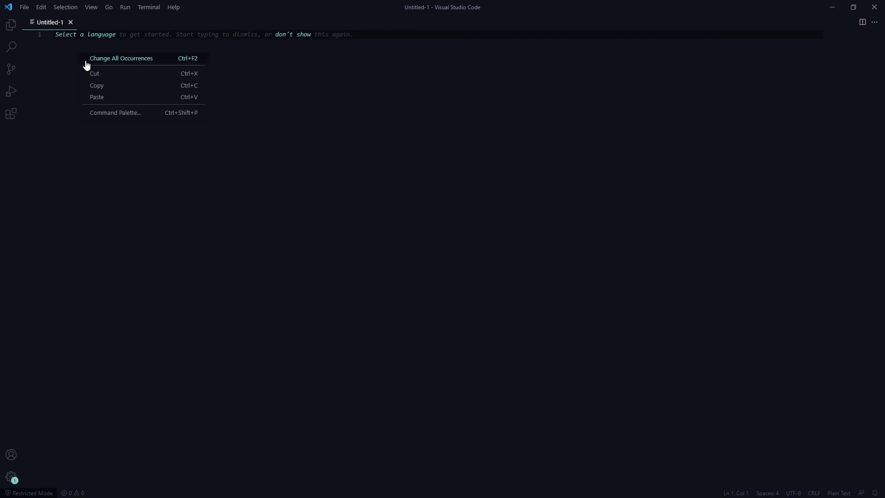
click(100, 99)
Step: Examine the pasted slide data, including its schedule groups, file name and custom duration settings
scroll(192, 154, up, 3)
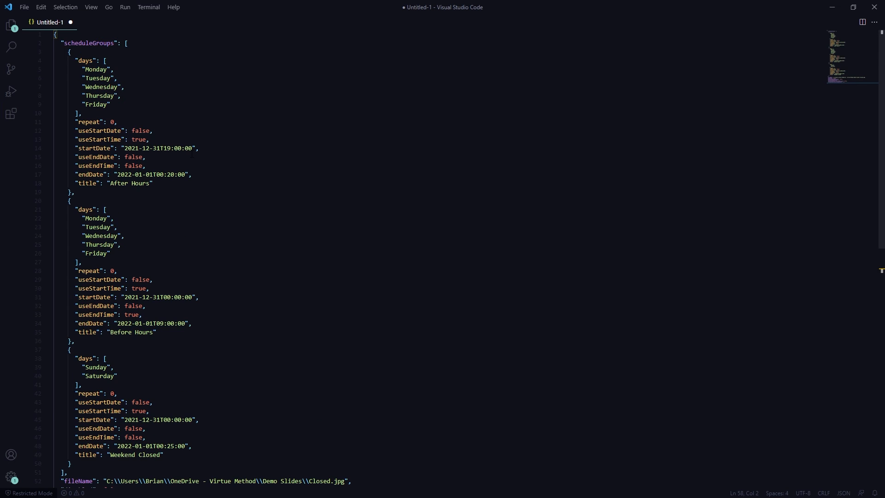
scroll(84, 60, down, 10)
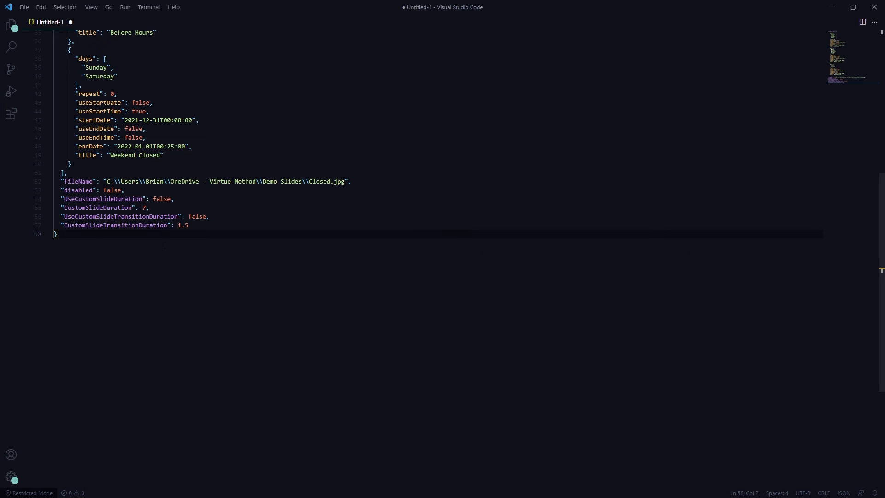
scroll(163, 230, up, 10)
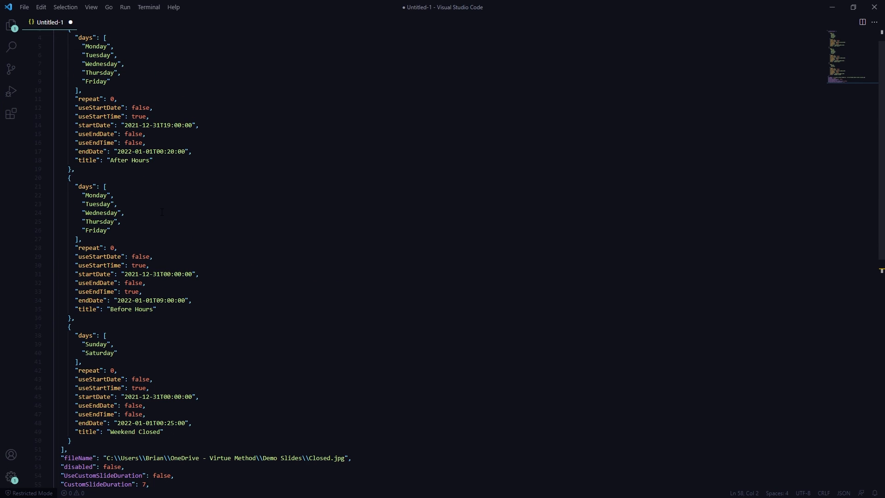
scroll(163, 212, up, 1)
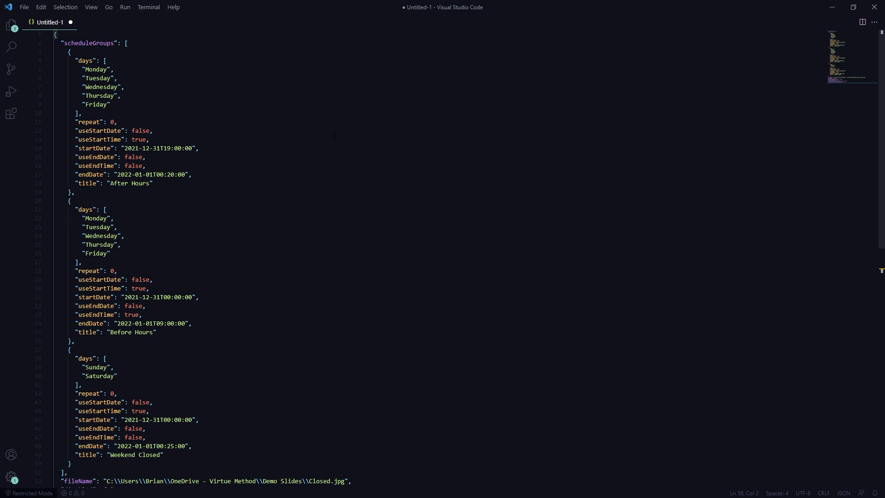
drag(53, 35, 186, 280)
click(186, 192)
scroll(187, 206, down, 5)
scroll(146, 212, up, 5)
Step: Change the first schedule group's title to "After Hours (REALLY LATE)"
mouse_move(111, 183)
mouse_down()
mouse_move(152, 183)
mouse_move(129, 183)
mouse_up()
click(148, 185)
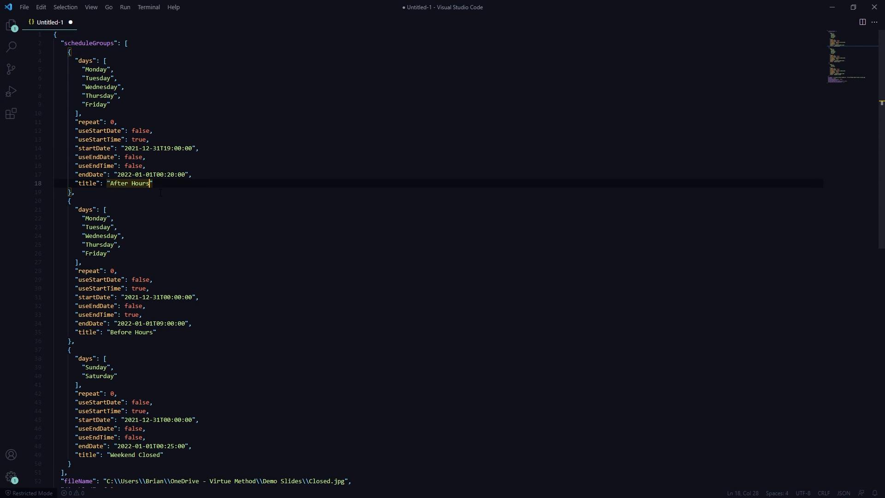
text((REALLY LATE))
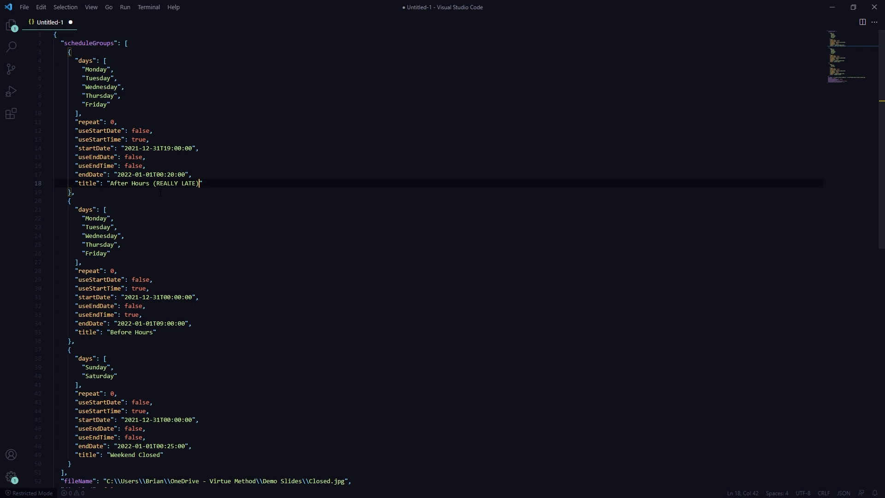
Step: Copy the entire edited slide data and minimize Visual Studio Code to return to Slide Schedule Pro
click(386, 241)
key(ctrl+a)
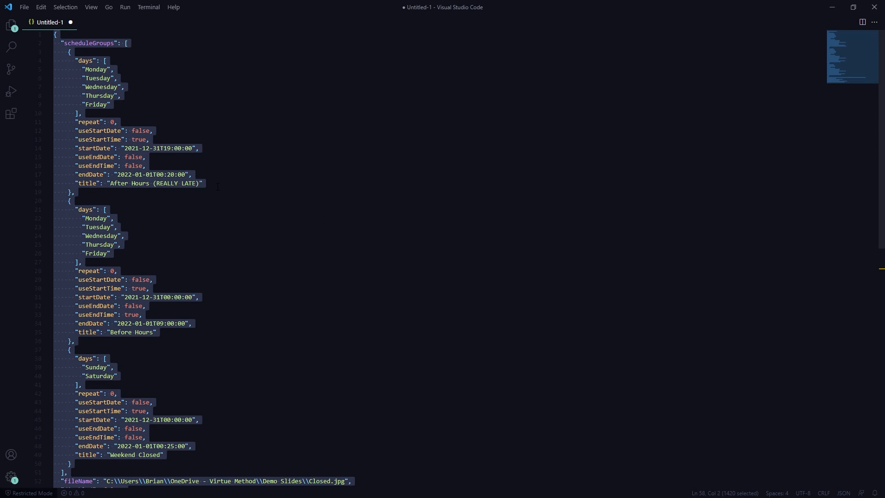
right_click(88, 128)
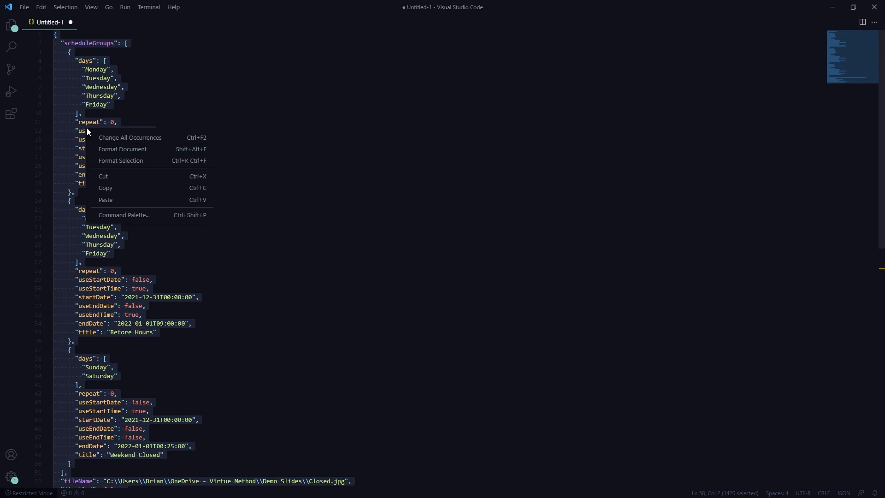
click(114, 189)
click(833, 9)
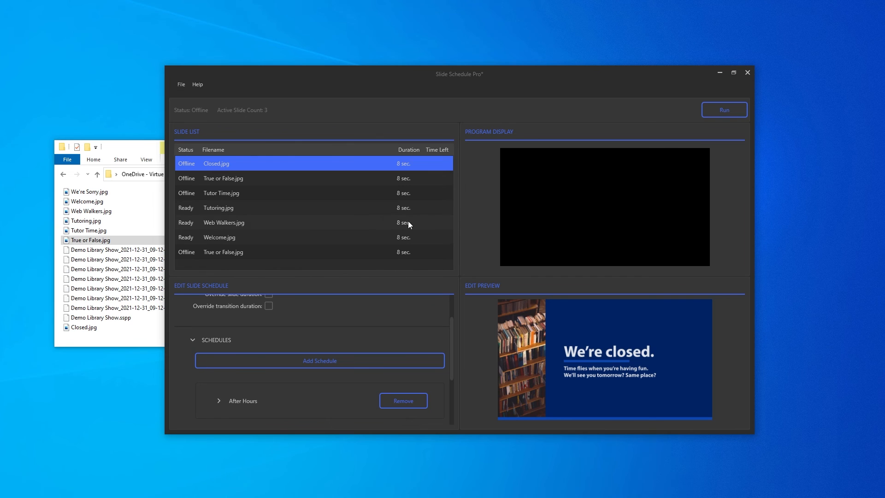
Step: Remove the remaining Before Hours schedule from the last True or False.jpg slide and paste the edited slide schedule onto it
click(228, 253)
click(423, 399)
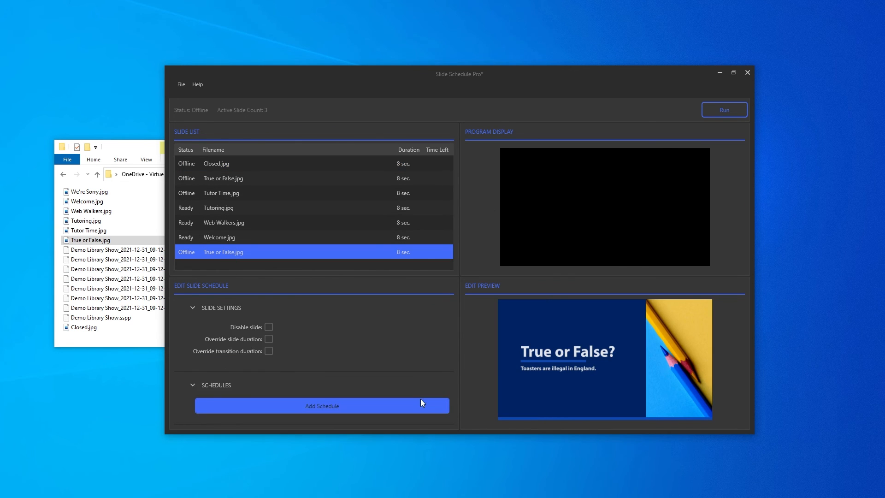
right_click(234, 251)
mouse_move(253, 284)
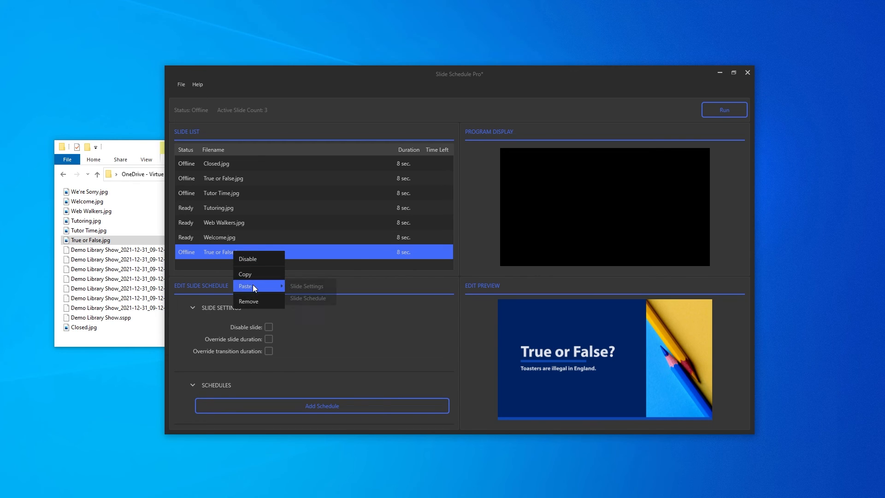
click(315, 298)
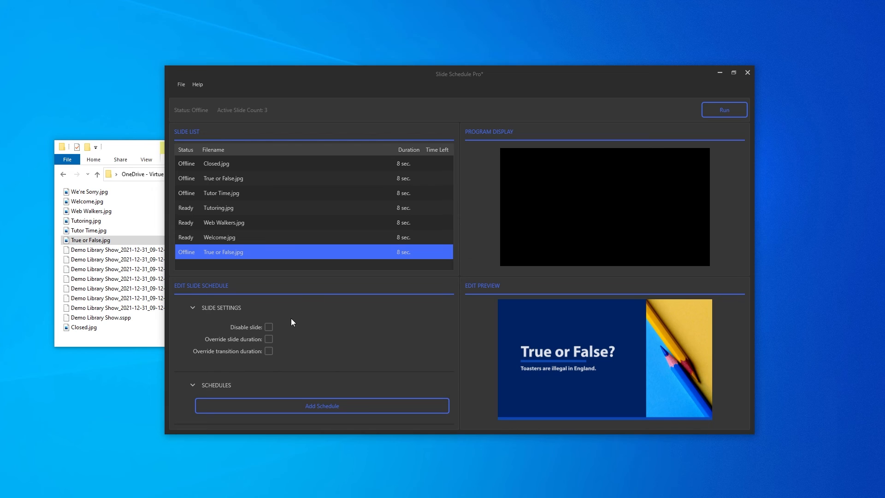
click(334, 261)
click(315, 253)
scroll(339, 373, down, 3)
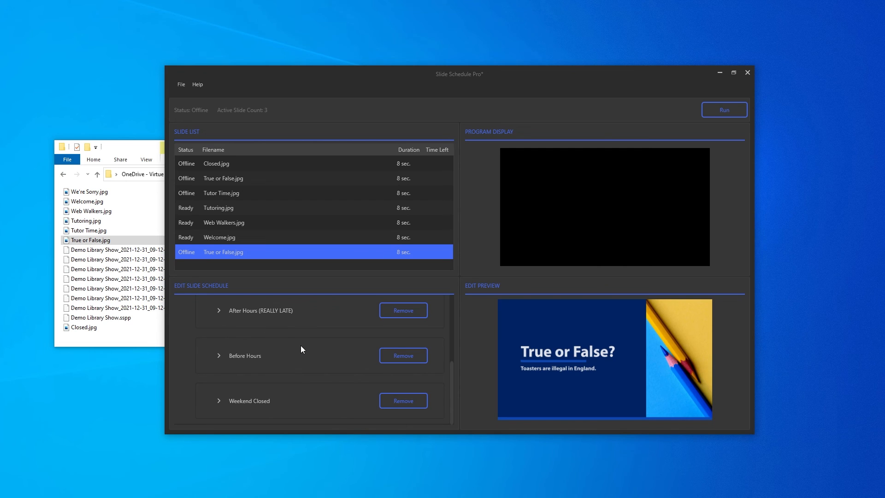
Step: Return to Visual Studio Code and close the untitled file without saving its changes
scroll(288, 347, up, 5)
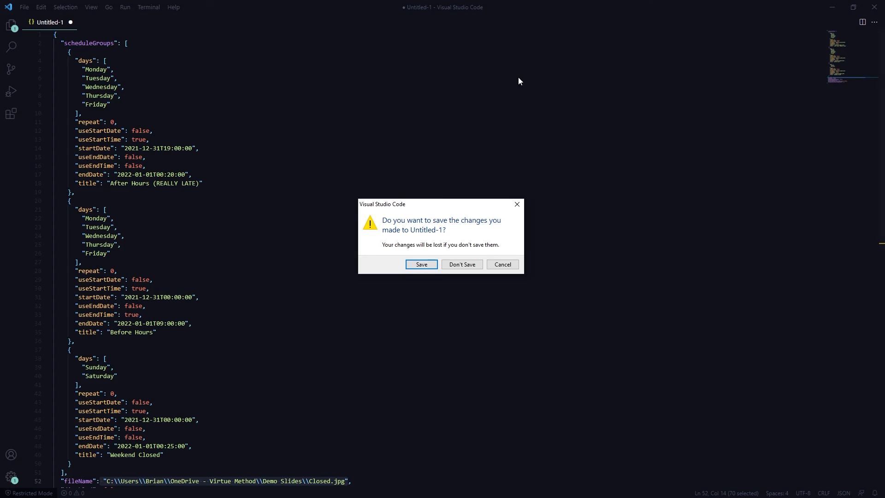
click(462, 263)
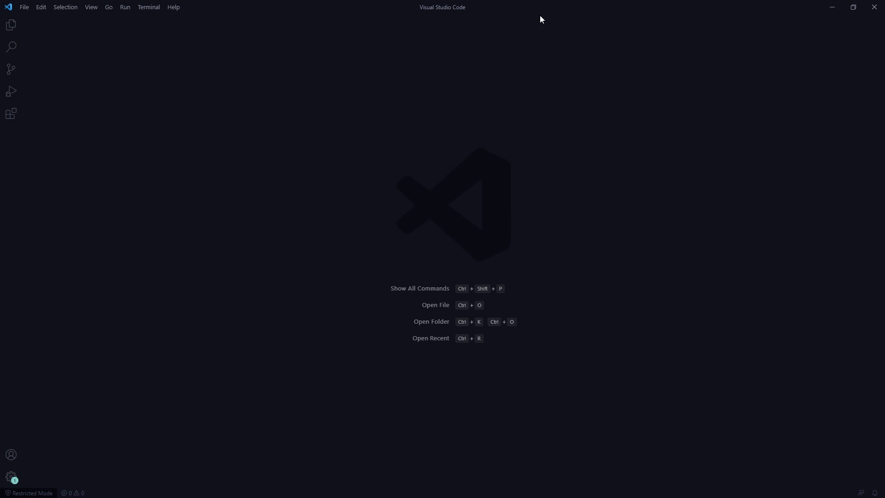
Step: Restore the Visual Studio Code window to a smaller size and delete the seven timestamped Demo Library Show .sspp files from the Demo Slides folder
drag(540, 16, 541, 71)
click(135, 149)
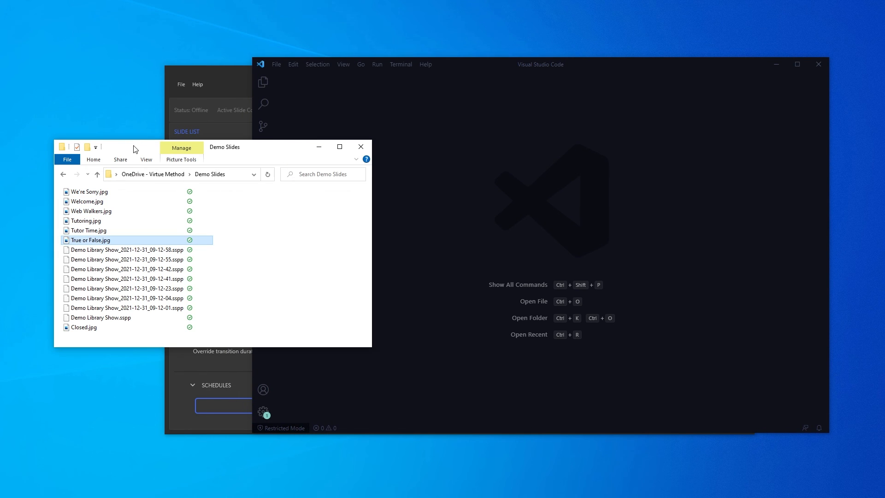
drag(264, 316, 66, 255)
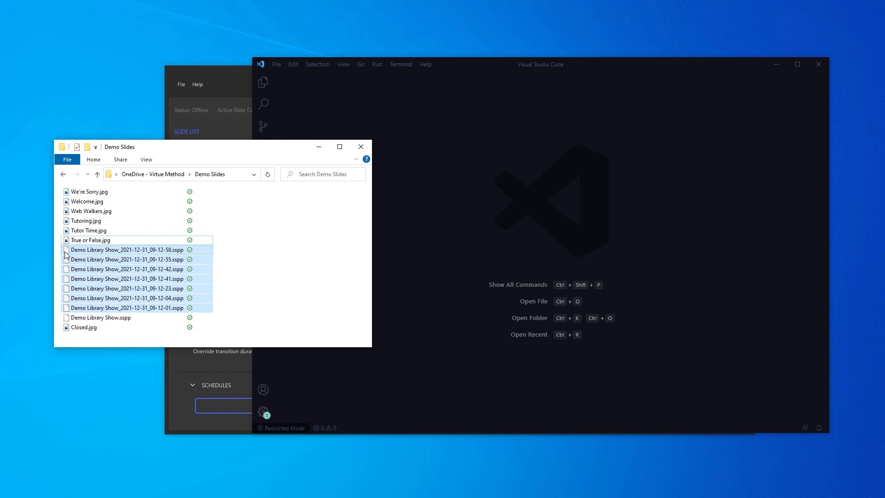
key(Delete)
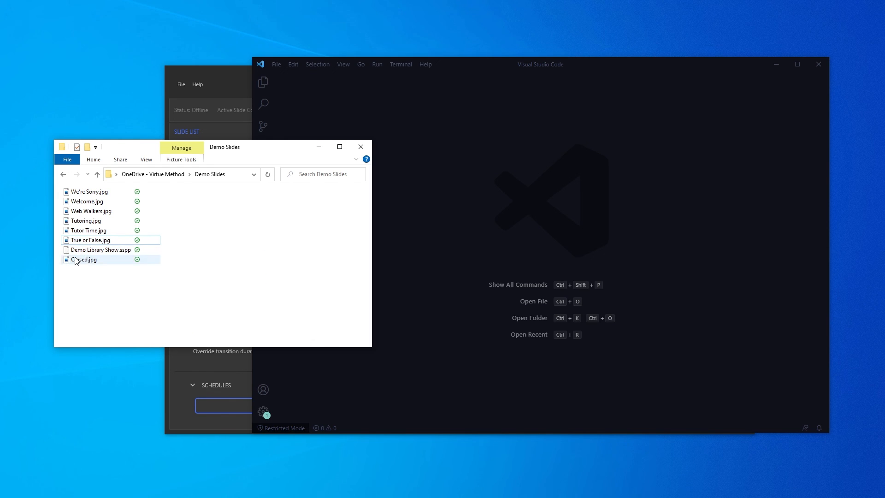
Step: Open Demo Library Show.sspp from the Demo Slides folder in Visual Studio Code and examine its project settings and slide schedule data
click(100, 255)
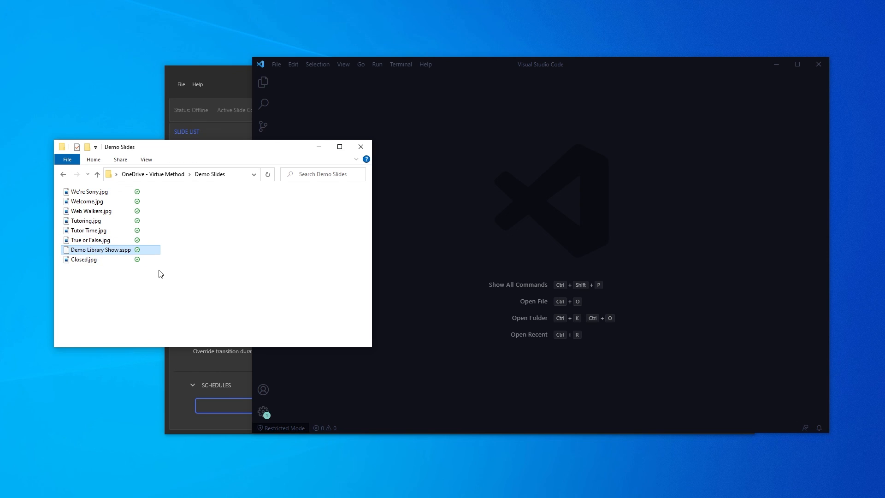
drag(109, 251, 497, 229)
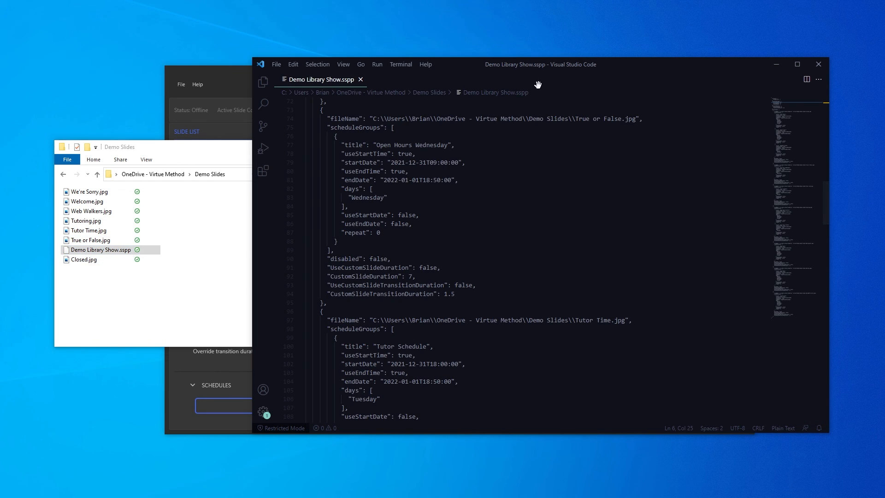
double_click(548, 67)
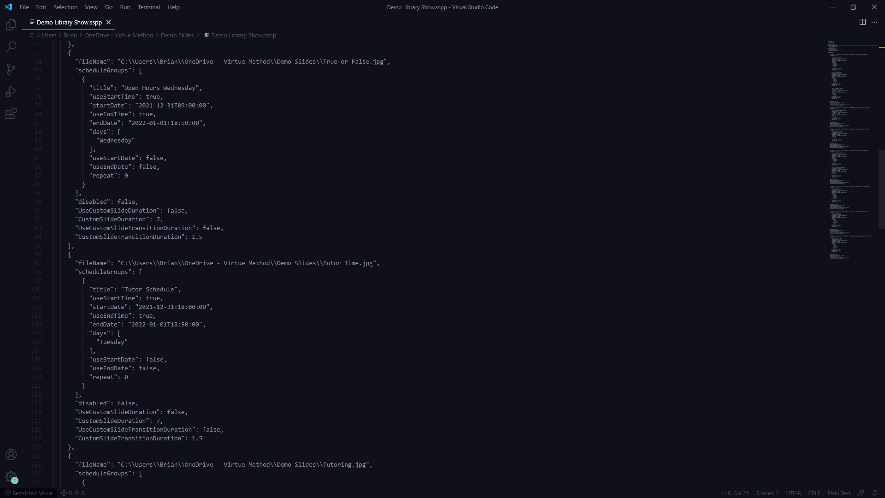
scroll(162, 115, down, 20)
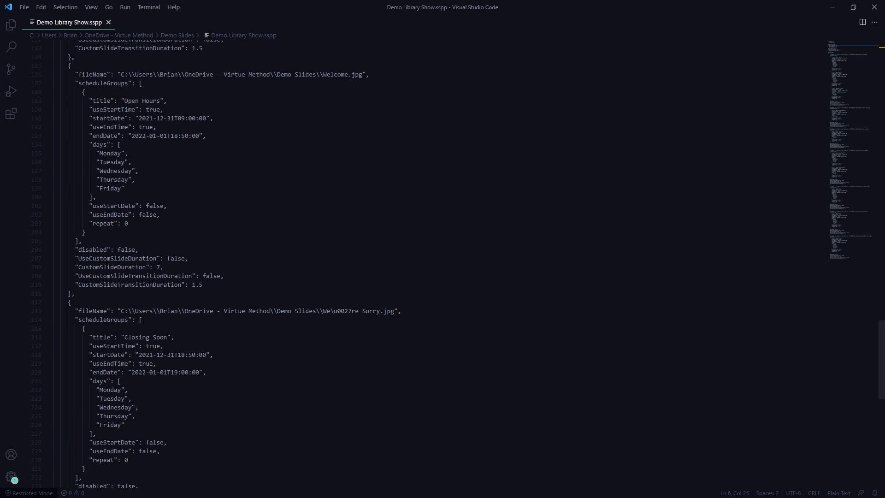
scroll(239, 229, down, 10)
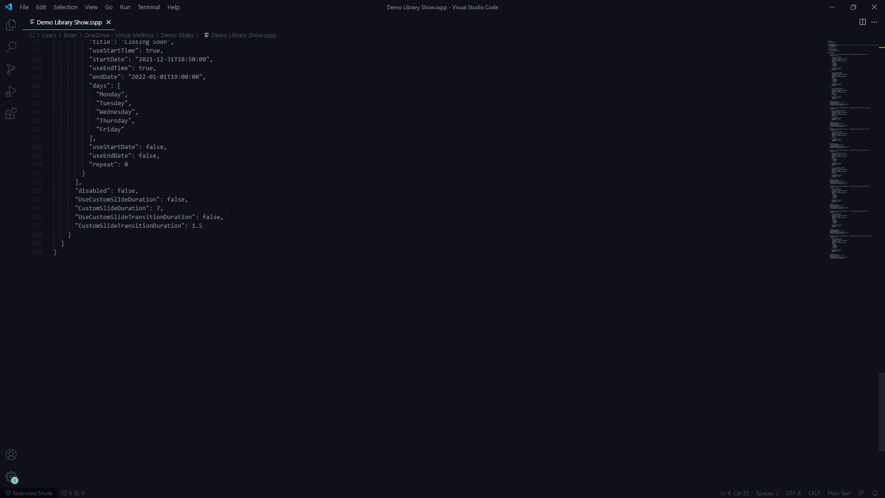
scroll(160, 250, up, 10)
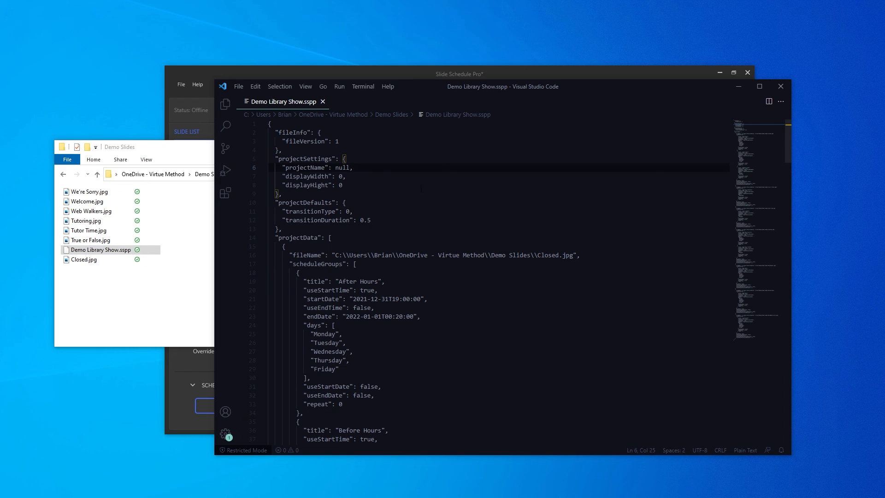
Step: Close Demo Library Show.sspp, minimize Visual Studio Code, and switch to Slide Schedule Pro with its window maximized
drag(675, 93, 663, 115)
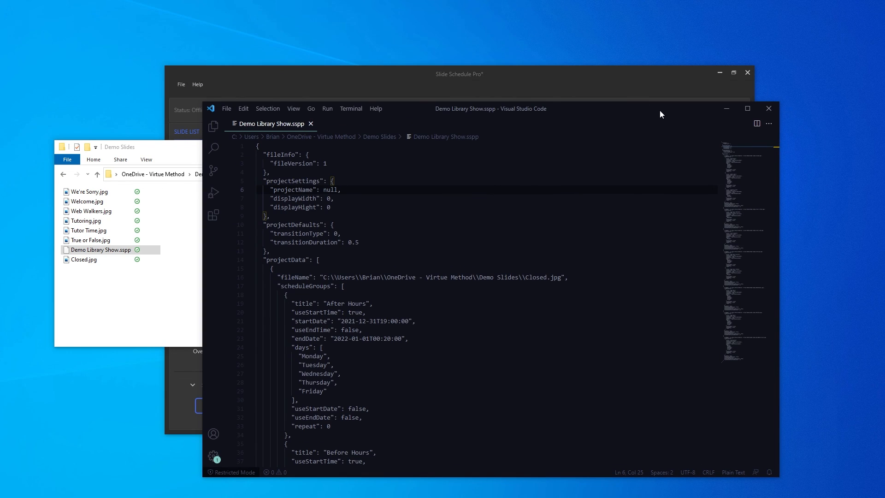
drag(662, 115, 683, 116)
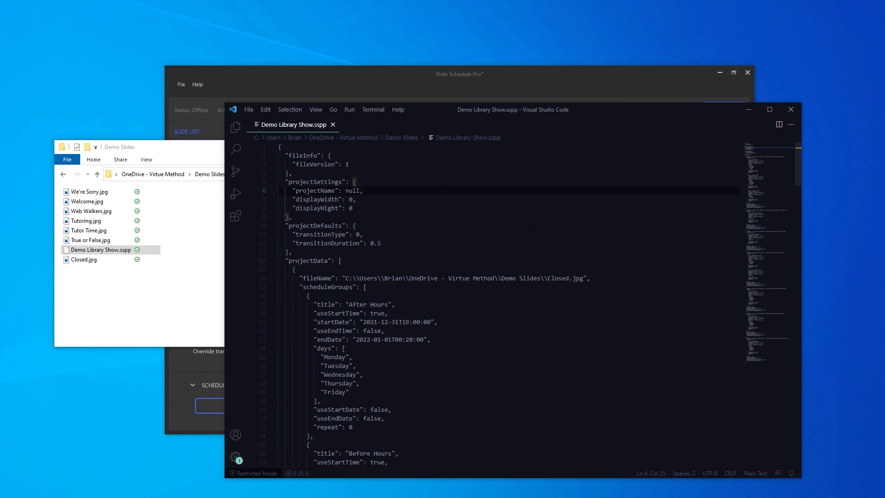
middle_click(306, 125)
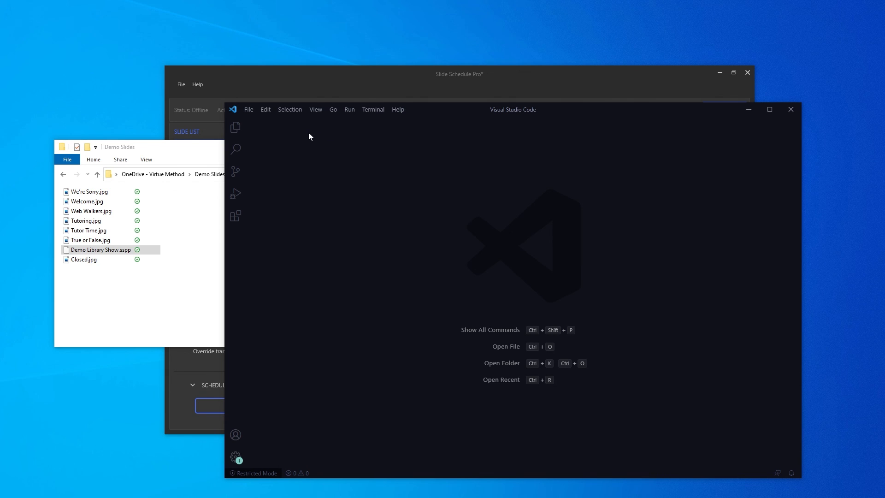
click(749, 110)
click(639, 83)
double_click(639, 82)
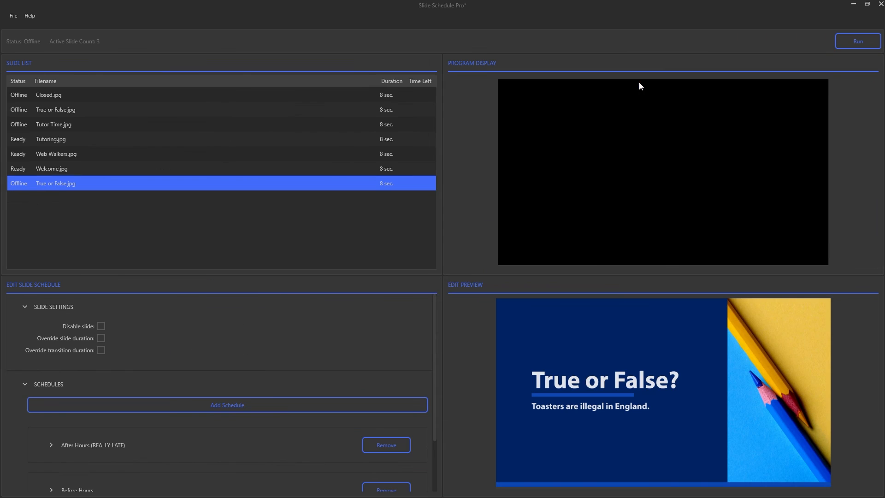
Step: Resize the panes to make the slide list slightly narrower, the slide schedule editor wider, and the slide list and program display taller
mouse_move(442, 170)
mouse_down()
mouse_move(530, 168)
mouse_move(277, 168)
mouse_move(430, 170)
mouse_up()
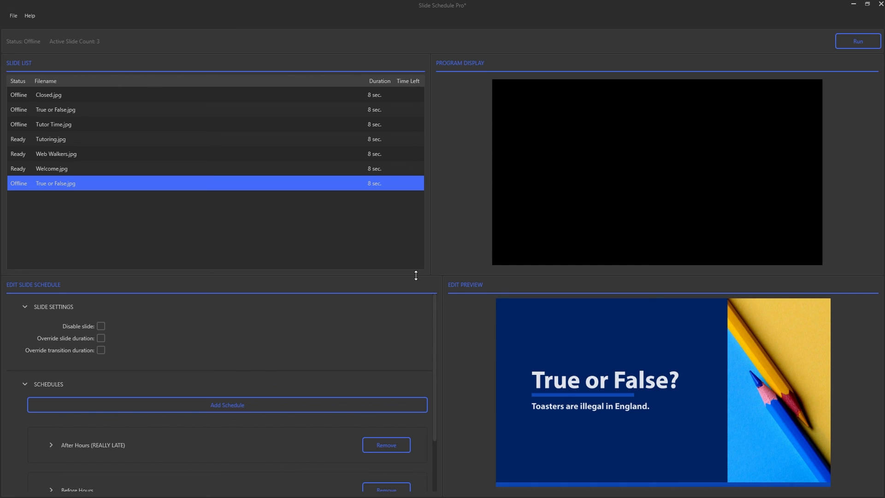
drag(415, 275, 418, 232)
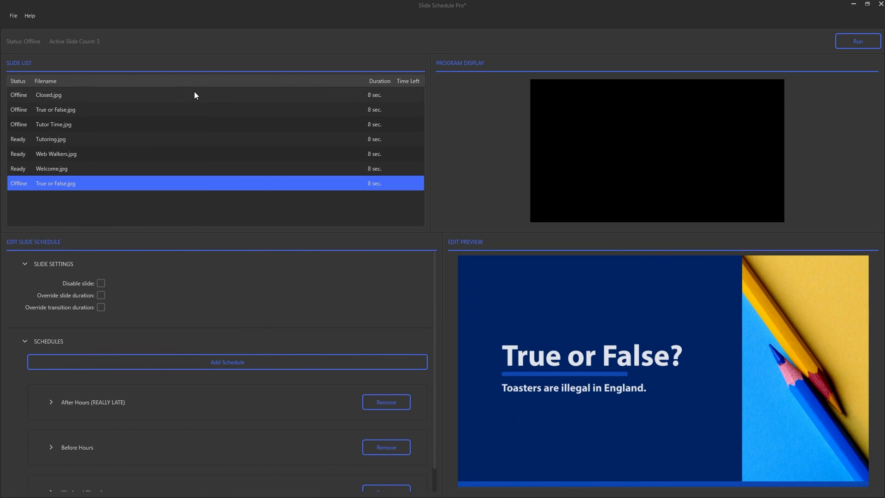
drag(441, 336, 496, 325)
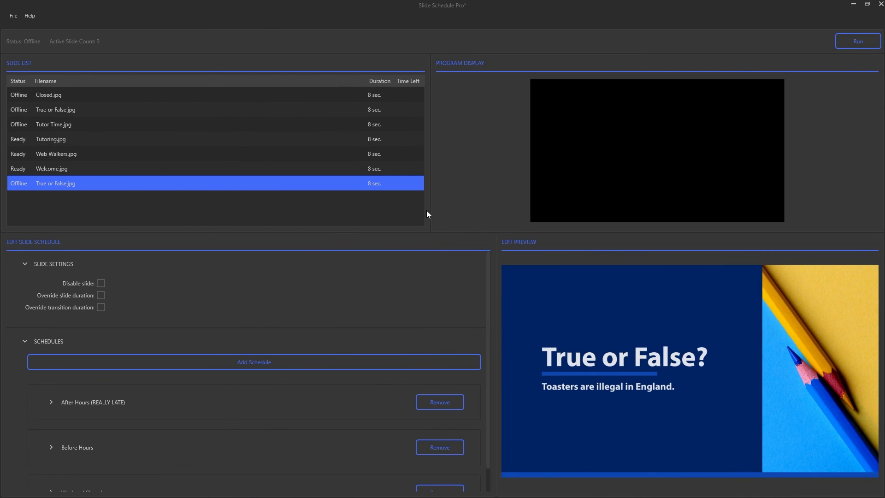
drag(411, 233, 424, 302)
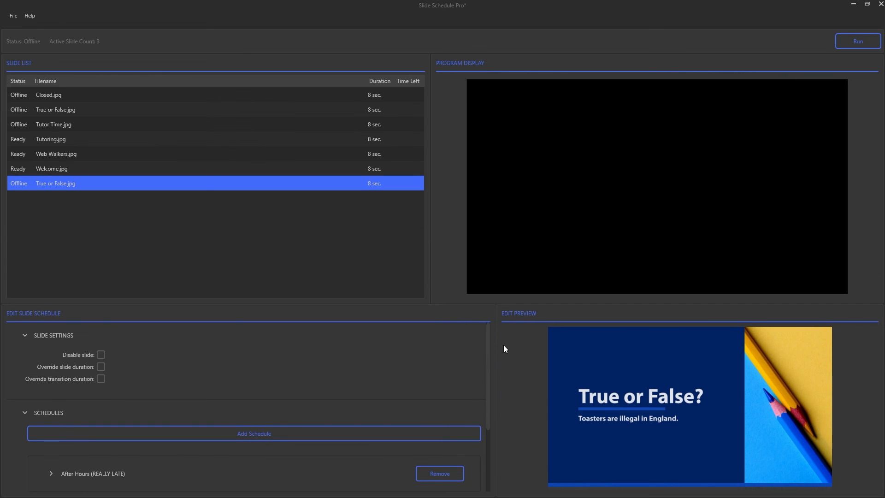
Step: Start running the slide show and leave no slide selected so the editing panes stay hidden
click(359, 246)
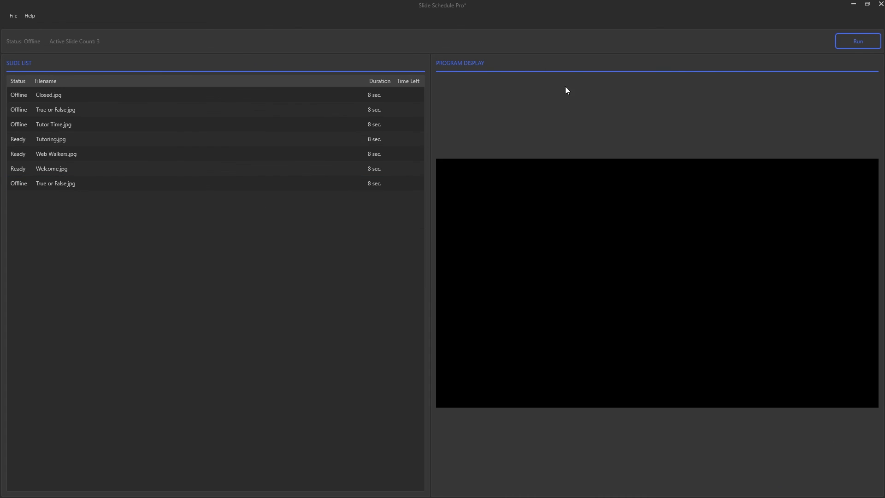
click(142, 96)
click(858, 41)
click(221, 270)
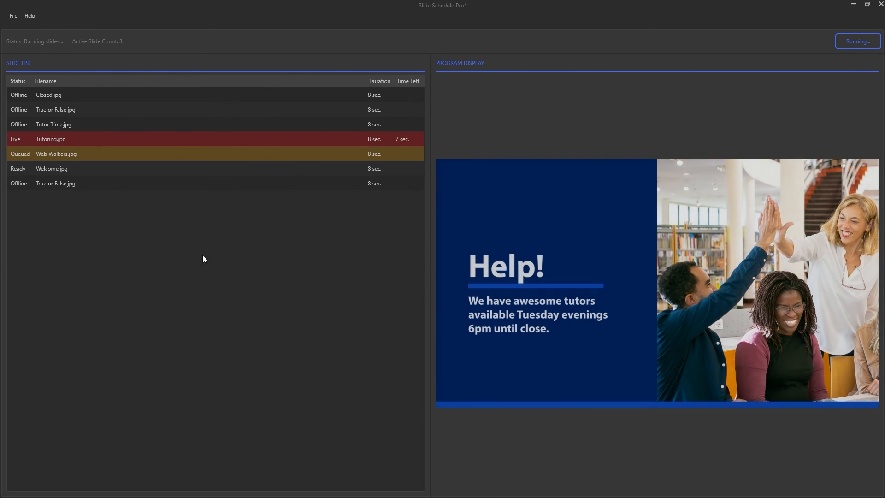